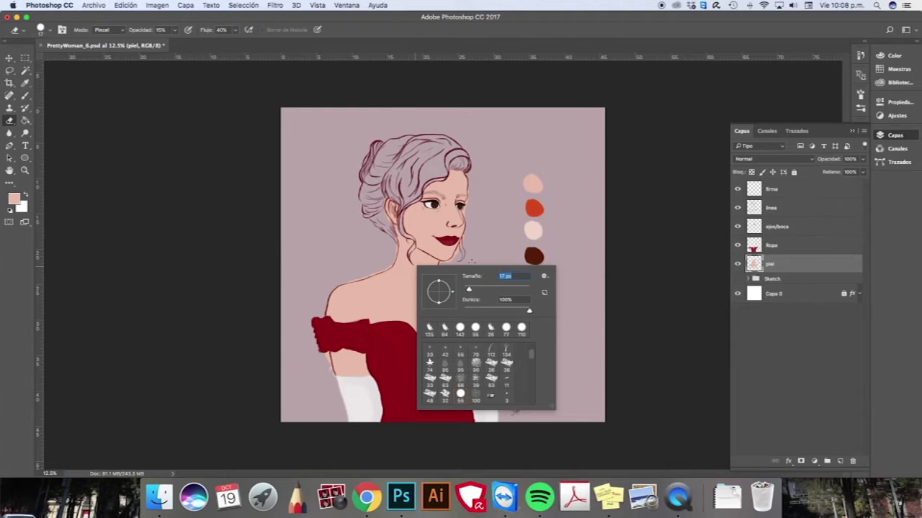
# - Resize the eraser and set both its opacity and flow to 100%
pyautogui.write('637')
pyautogui.press('Return')
pyautogui.click(174, 30)
pyautogui.click(235, 30)
pyautogui.moveTo(175, 42); pyautogui.dragTo(262, 42)
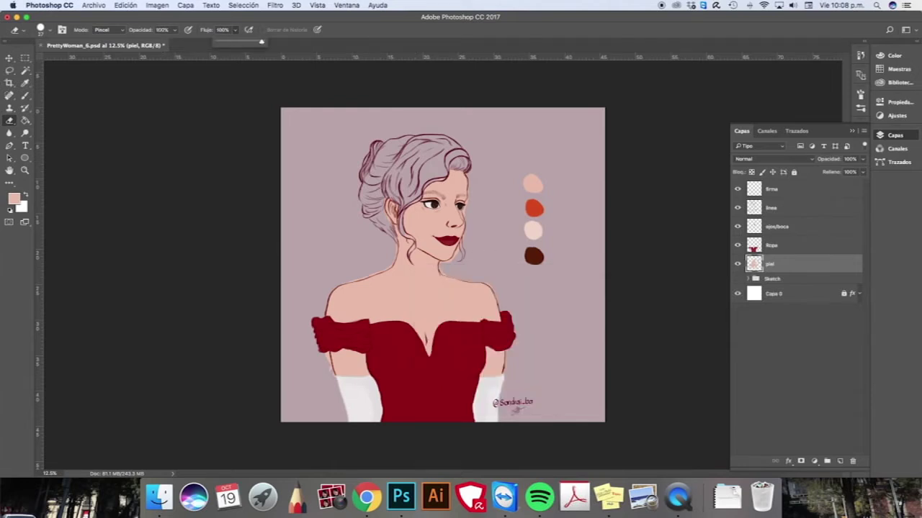
# - Rename the skin layer PielBase and add a new layer named Blush directly above it
pyautogui.write('PielBase')
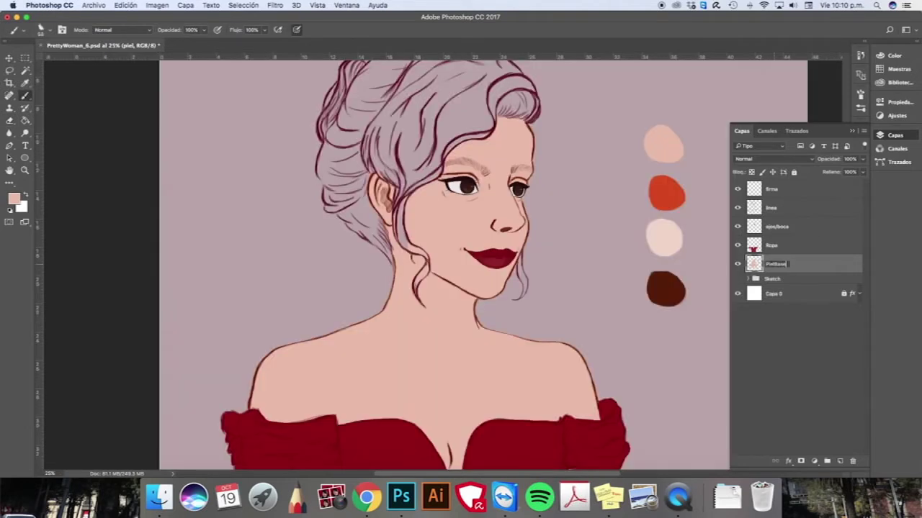
pyautogui.press('Return')
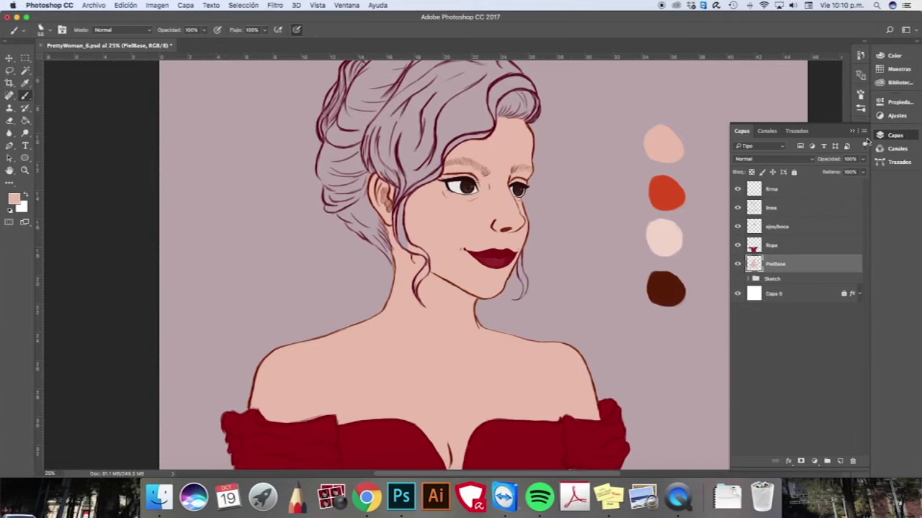
pyautogui.click(839, 461)
pyautogui.doubleClick(775, 264)
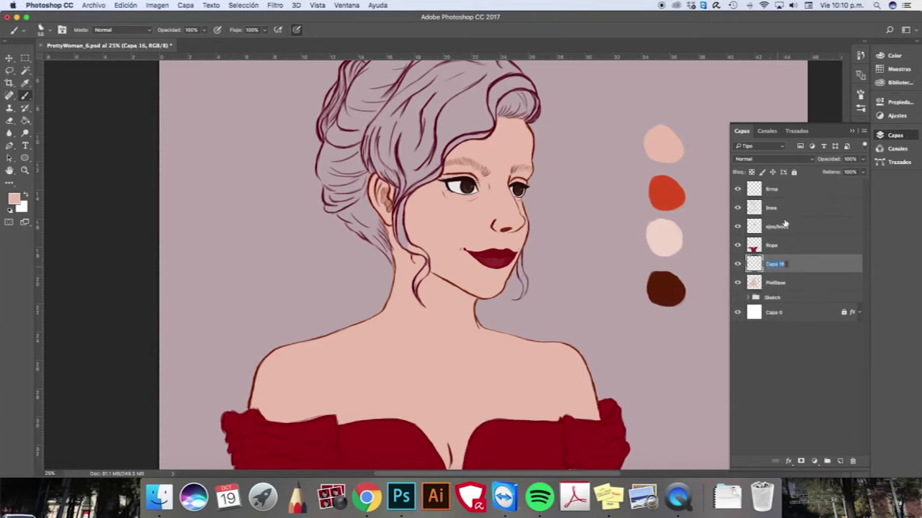
pyautogui.write('Blush')
pyautogui.press('Return')
# - Sample the orange-red swatch beside the portrait as the paint colour and set the brush size to 151 px
pyautogui.rightClick(592, 280)
pyautogui.moveTo(674, 306); pyautogui.dragTo(683, 307)
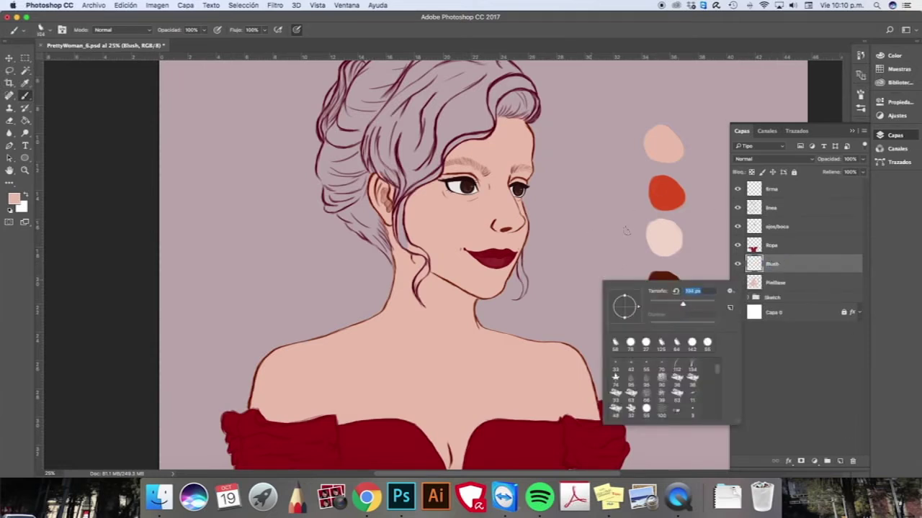
pyautogui.keyDown('alt'); pyautogui.click(663, 191); pyautogui.keyUp('alt')
pyautogui.rightClick(491, 204)
pyautogui.moveTo(579, 224); pyautogui.dragTo(588, 224)
pyautogui.click(572, 164)
# - Paint soft blush on the nose and chin with the brush at 30% opacity and 29% flow
pyautogui.click(204, 31)
pyautogui.moveTo(207, 42); pyautogui.dragTo(174, 44)
pyautogui.click(265, 31)
pyautogui.moveTo(267, 42); pyautogui.dragTo(235, 43)
pyautogui.click(306, 22)
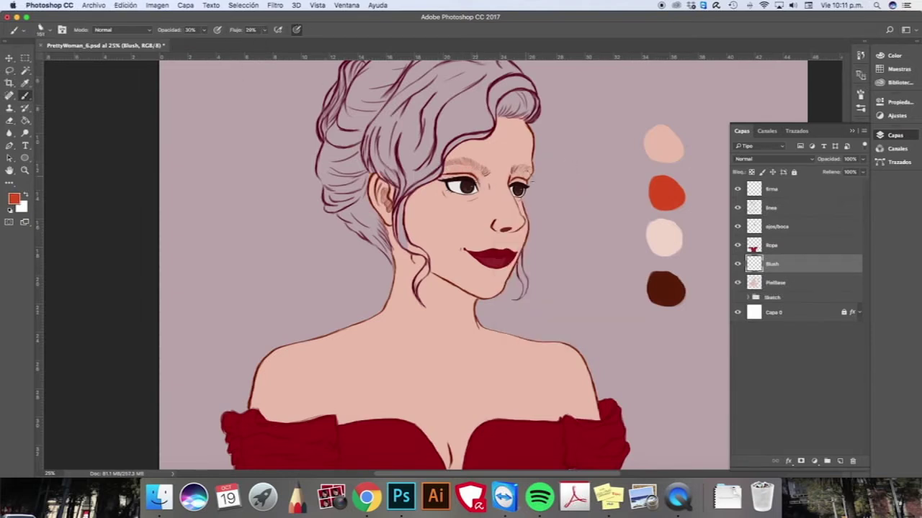
pyautogui.moveTo(519, 225)
pyautogui.mouseDown()
pyautogui.moveTo(506, 226)
pyautogui.moveTo(517, 213)
pyautogui.moveTo(512, 198)
pyautogui.mouseUp()
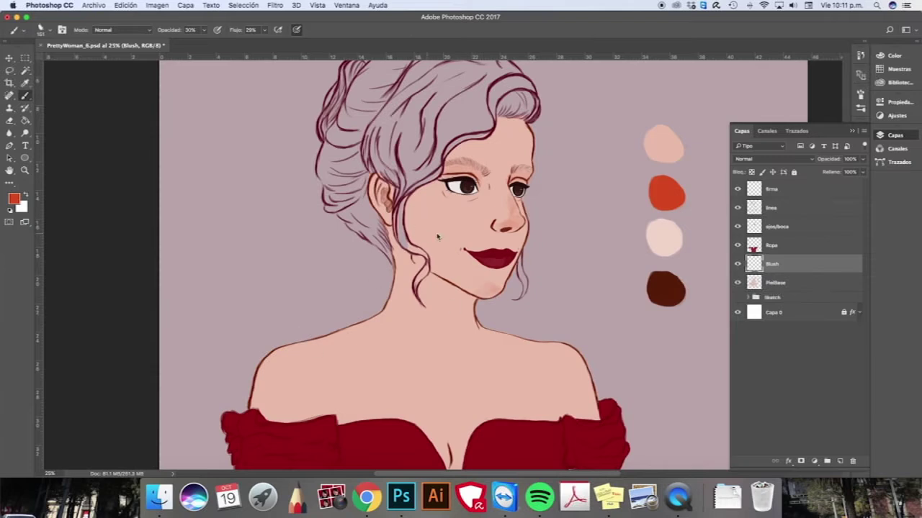
# - Paint blush on the cheek with a 379 px brush, and undo the stroke tried on the shoulder
pyautogui.rightClick(504, 214)
pyautogui.moveTo(592, 236); pyautogui.dragTo(607, 236)
pyautogui.moveTo(430, 208)
pyautogui.mouseDown()
pyautogui.moveTo(428, 225)
pyautogui.moveTo(461, 224)
pyautogui.mouseUp()
pyautogui.moveTo(274, 371); pyautogui.dragTo(284, 360)
pyautogui.press('super+z')
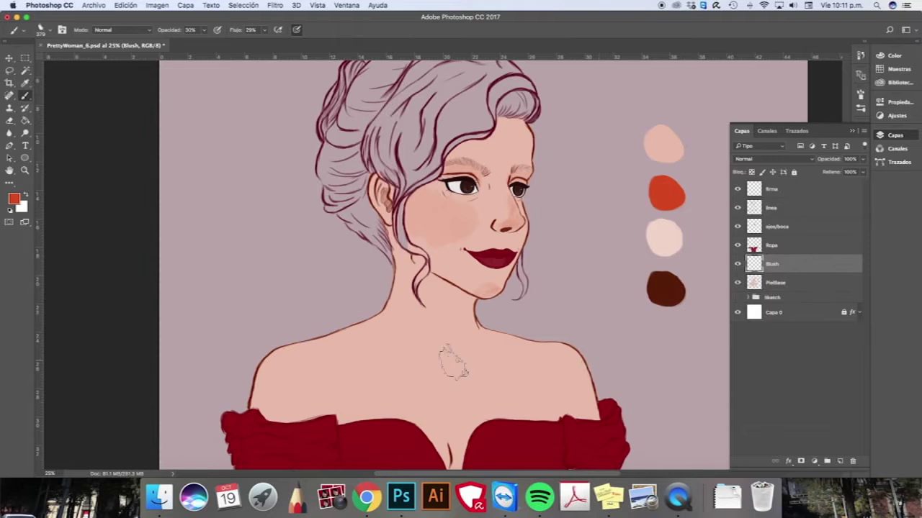
# - Select the skin of the face, neck and shoulders from PielBase with the Magic Wand, and make Blush the active layer
pyautogui.click(812, 284)
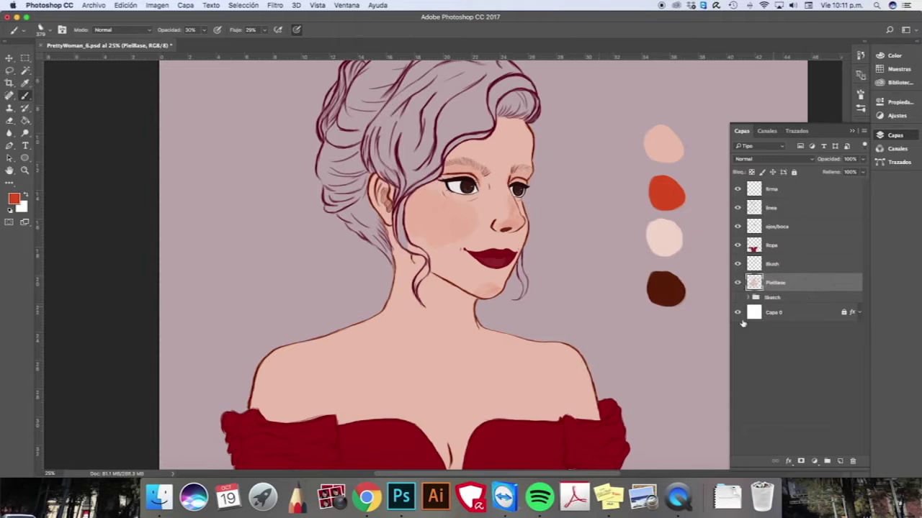
pyautogui.press('w')
pyautogui.click(533, 367)
pyautogui.hotkey('alt', ']')
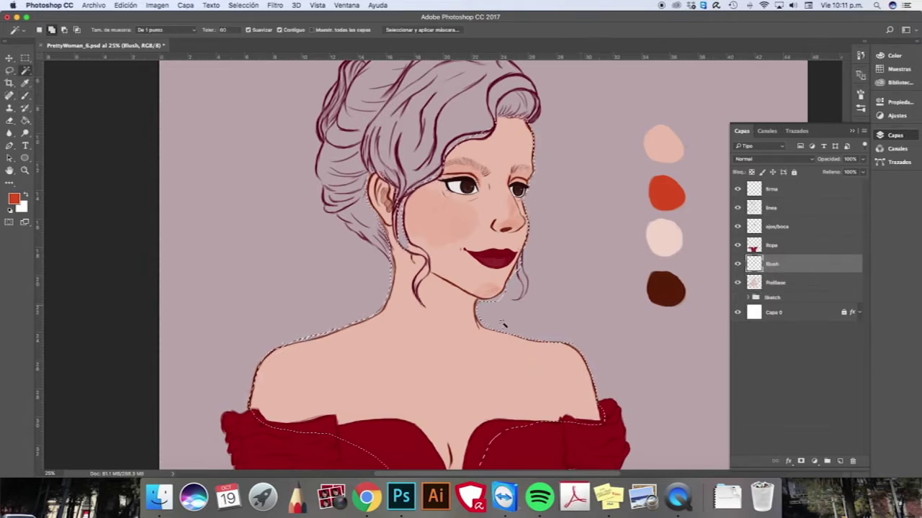
# - Paint orange-red blush on both shoulders inside the skin selection
pyautogui.press('b')
pyautogui.moveTo(274, 364)
pyautogui.mouseDown()
pyautogui.moveTo(281, 364)
pyautogui.moveTo(265, 381)
pyautogui.mouseUp()
pyautogui.moveTo(569, 356)
pyautogui.mouseDown()
pyautogui.moveTo(580, 372)
pyautogui.moveTo(533, 353)
pyautogui.mouseUp()
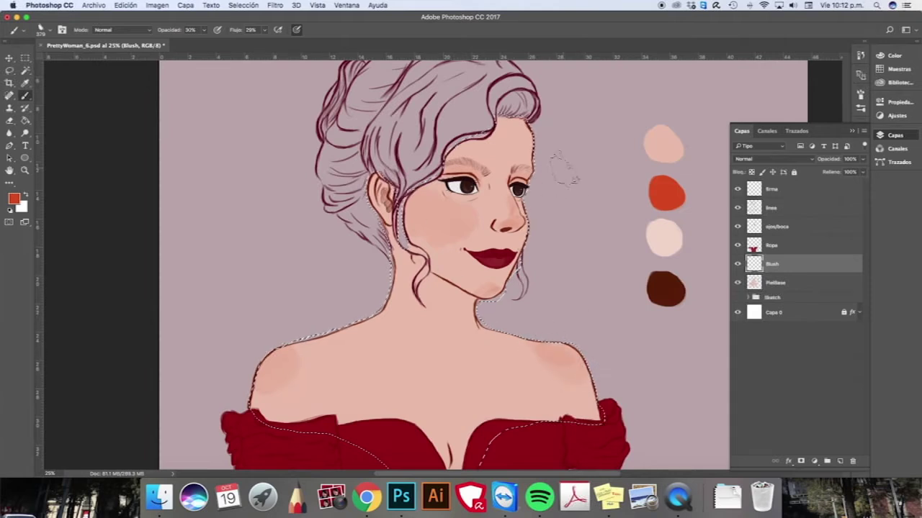
# - Soften the blush on the face and shoulders with a 172 px eraser at 35% opacity and 22% flow
pyautogui.press('e')
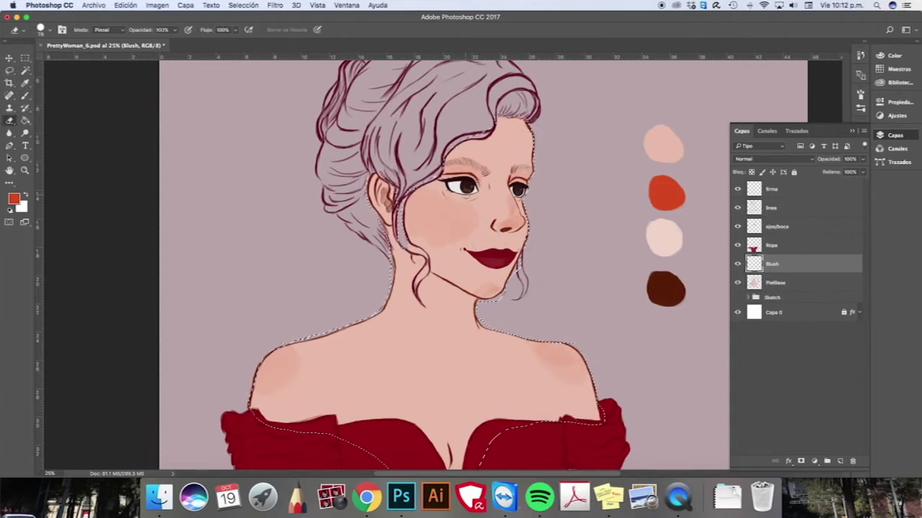
pyautogui.rightClick(478, 236)
pyautogui.moveTo(556, 216); pyautogui.dragTo(560, 217)
pyautogui.moveTo(174, 31); pyautogui.dragTo(145, 44)
pyautogui.moveTo(234, 31); pyautogui.dragTo(202, 44)
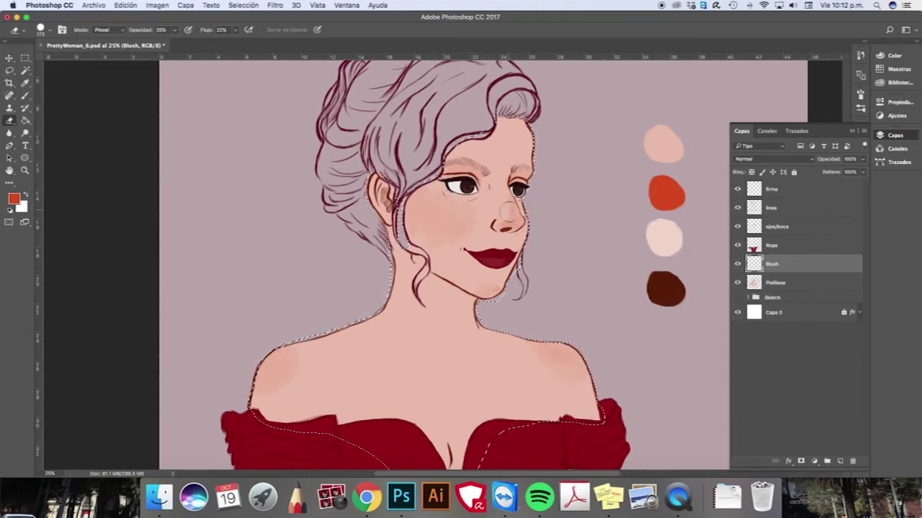
# - Add a new layer named Brillo above the Blush layer
pyautogui.click(840, 461)
pyautogui.doubleClick(776, 265)
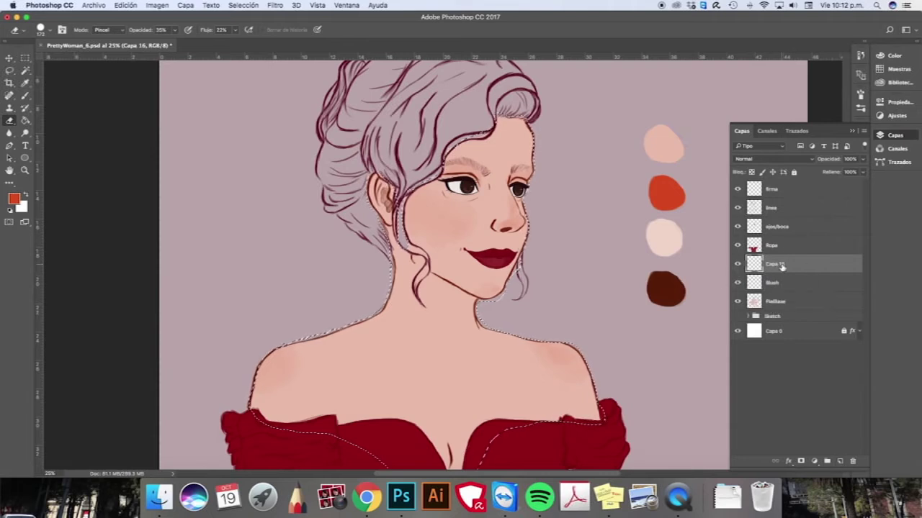
pyautogui.write('br')
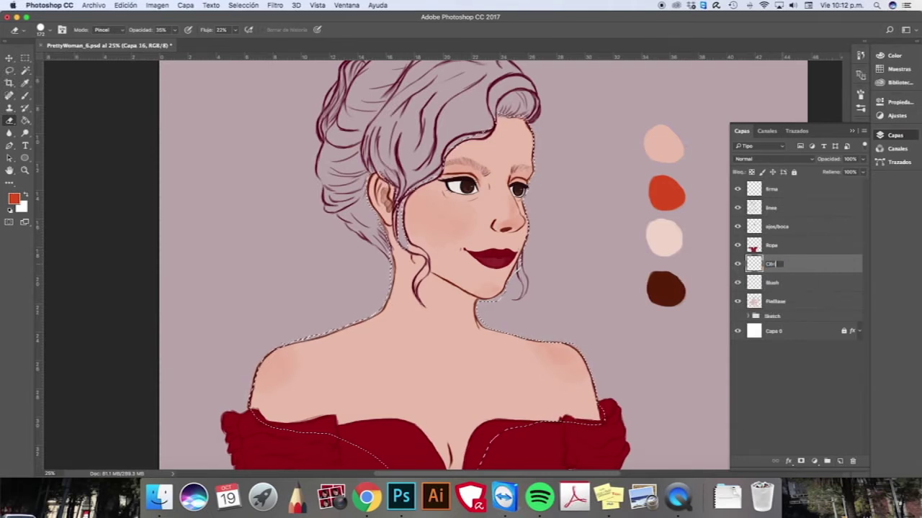
pyautogui.write('illo')
pyautogui.press('Return')
# - Paint highlights on the face in the pale pink swatch colour, using a 70 px brush at 55% opacity and 100% flow
pyautogui.press('b')
pyautogui.rightClick(634, 256)
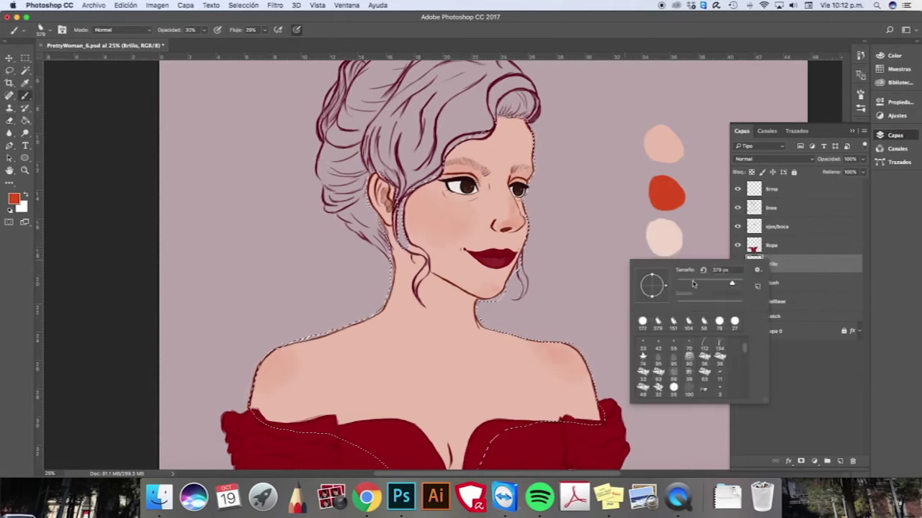
pyautogui.click(671, 247)
pyautogui.keyDown('alt'); pyautogui.click(665, 253); pyautogui.keyUp('alt')
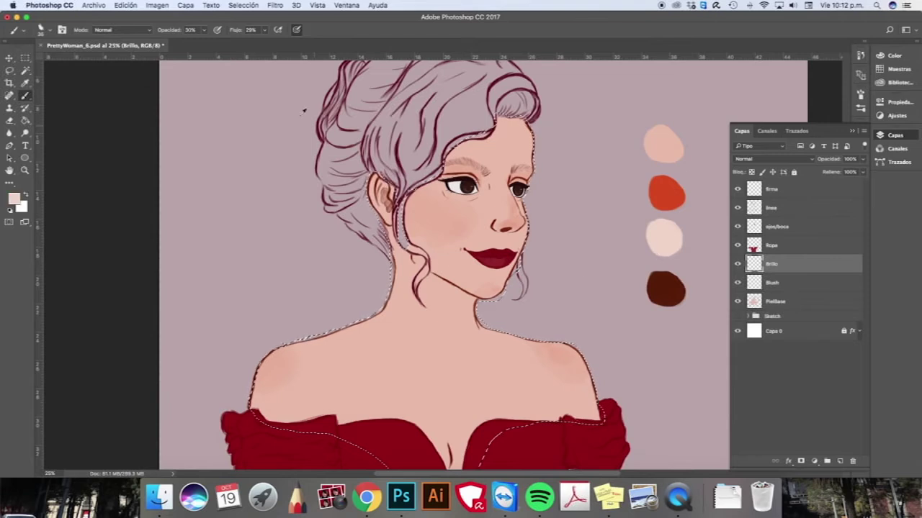
pyautogui.rightClick(464, 199)
pyautogui.press('Return')
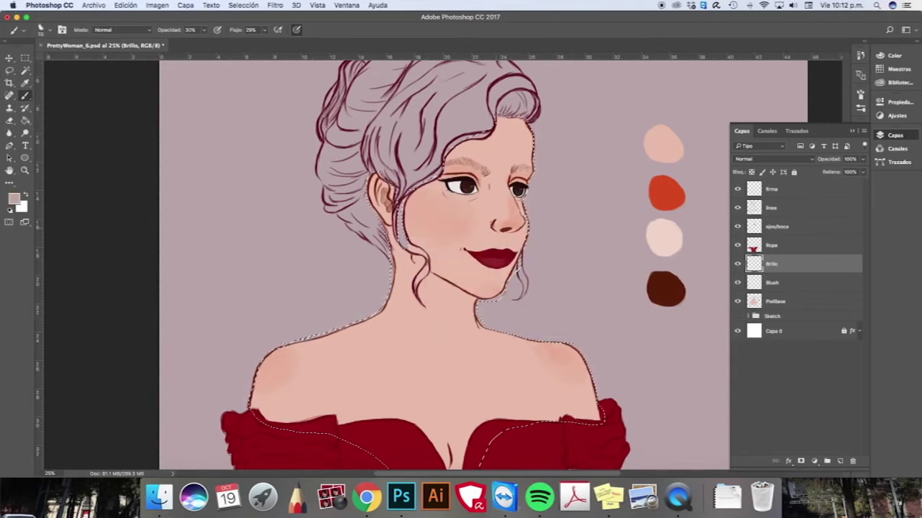
pyautogui.moveTo(203, 29); pyautogui.dragTo(330, 40)
pyautogui.keyDown('alt'); pyautogui.click(660, 225); pyautogui.keyUp('alt')
pyautogui.press('5')
pyautogui.press('5')
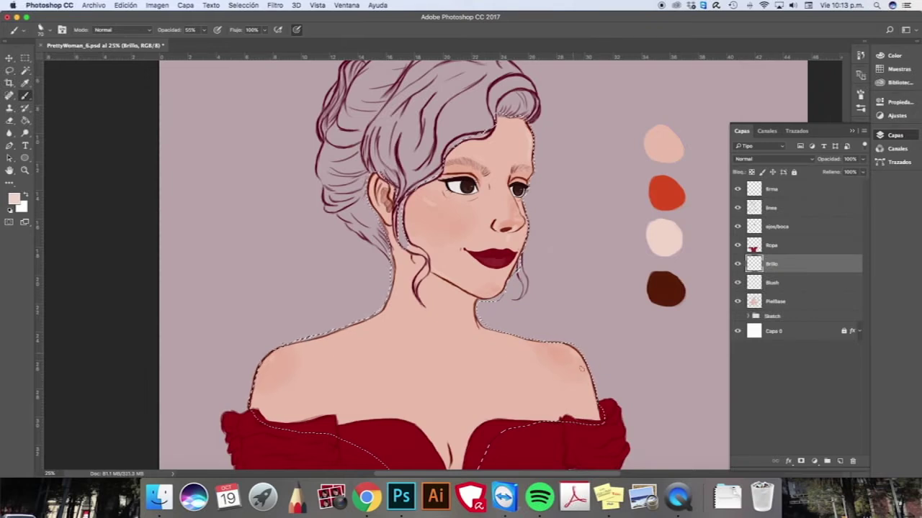
# - Add a layer named Shadow above Brillo and set its blend mode to Luz suave
pyautogui.keyDown('super'); pyautogui.click(840, 461); pyautogui.keyUp('super')
pyautogui.moveTo(781, 290); pyautogui.dragTo(783, 265)
pyautogui.doubleClick(783, 265)
pyautogui.write('Shadow')
pyautogui.press('Return')
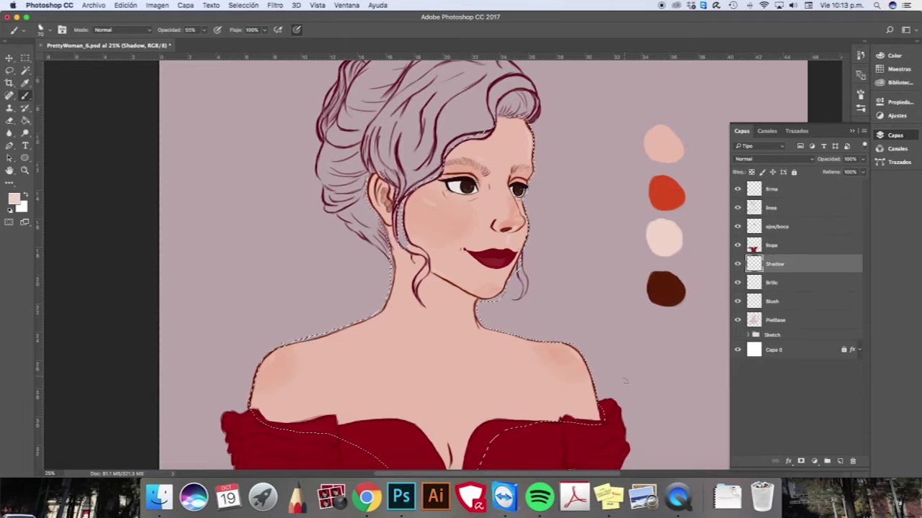
pyautogui.click(773, 158)
pyautogui.click(763, 277)
# - Sample the dark brown swatch as the paint colour and set the brush size to 104 px
pyautogui.keyDown('alt'); pyautogui.click(659, 288); pyautogui.keyUp('alt')
pyautogui.rightClick(552, 287)
pyautogui.click(633, 310)
pyautogui.click(635, 278)
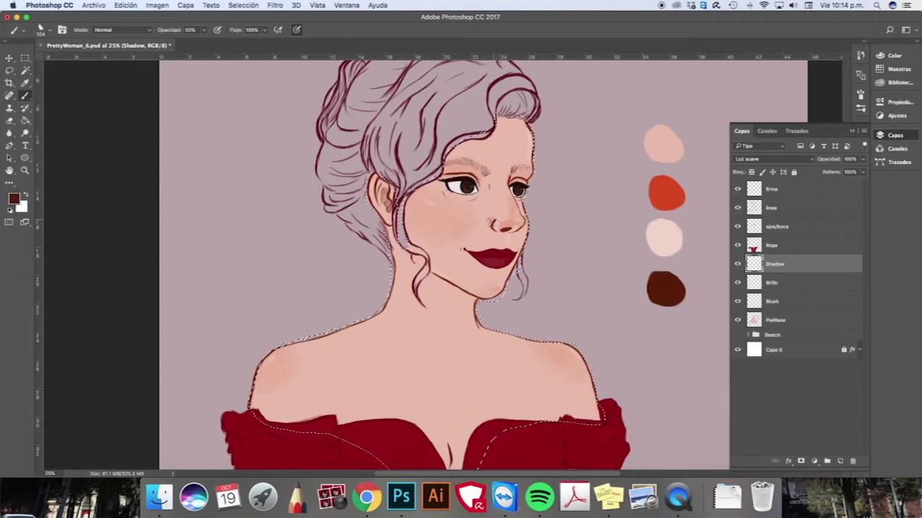
# - Shade around the eyes and nose with a 201 px brush at 100% opacity and 56% flow
pyautogui.rightClick(493, 197)
pyautogui.moveTo(587, 220); pyautogui.dragTo(594, 219)
pyautogui.click(491, 185)
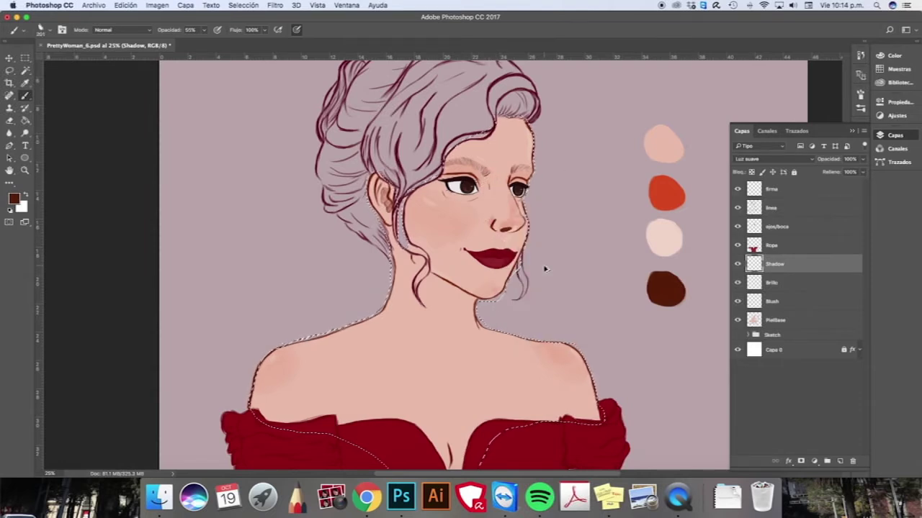
pyautogui.moveTo(204, 30); pyautogui.dragTo(232, 44)
pyautogui.hotkey('shift', '5')
pyautogui.hotkey('shift', '6')
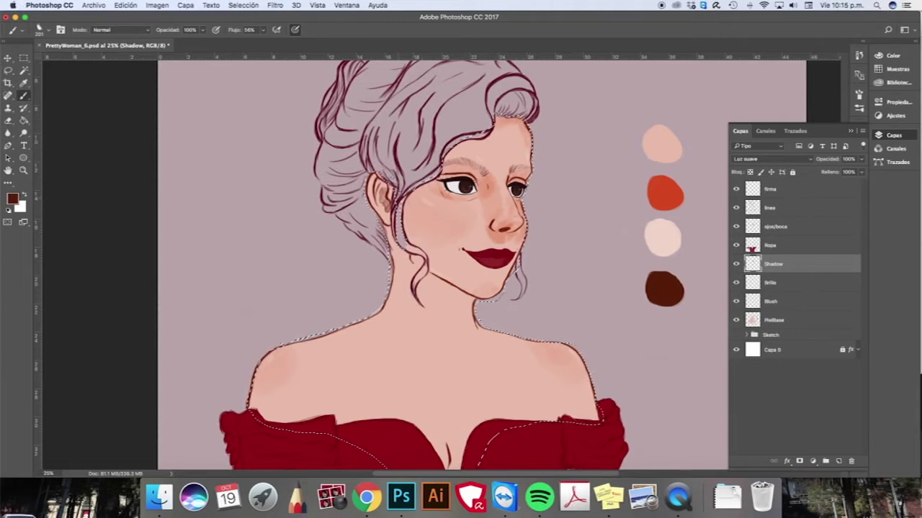
# - Paint the neck shadow below the chin with a 423 px brush and deepen it under the jaw with a 92 px brush
pyautogui.rightClick(435, 316)
pyautogui.moveTo(526, 339); pyautogui.dragTo(538, 340)
pyautogui.moveTo(441, 293)
pyautogui.mouseDown()
pyautogui.moveTo(457, 295)
pyautogui.moveTo(421, 270)
pyautogui.moveTo(483, 345)
pyautogui.moveTo(446, 354)
pyautogui.moveTo(509, 339)
pyautogui.mouseUp()
pyautogui.moveTo(458, 297); pyautogui.dragTo(460, 298)
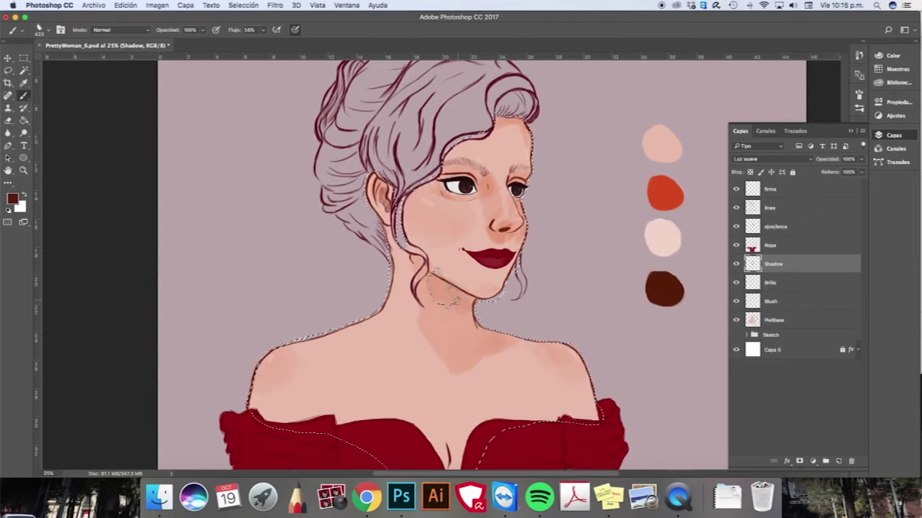
pyautogui.rightClick(477, 305)
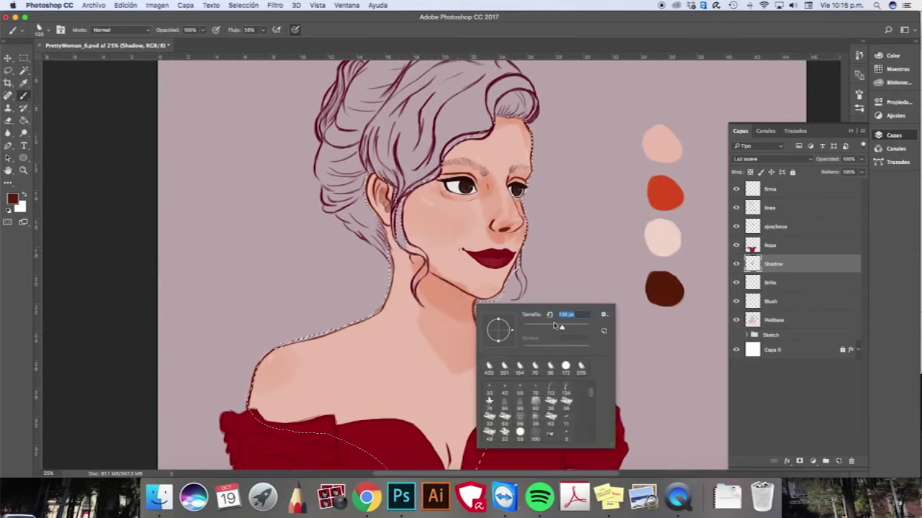
pyautogui.click(450, 291)
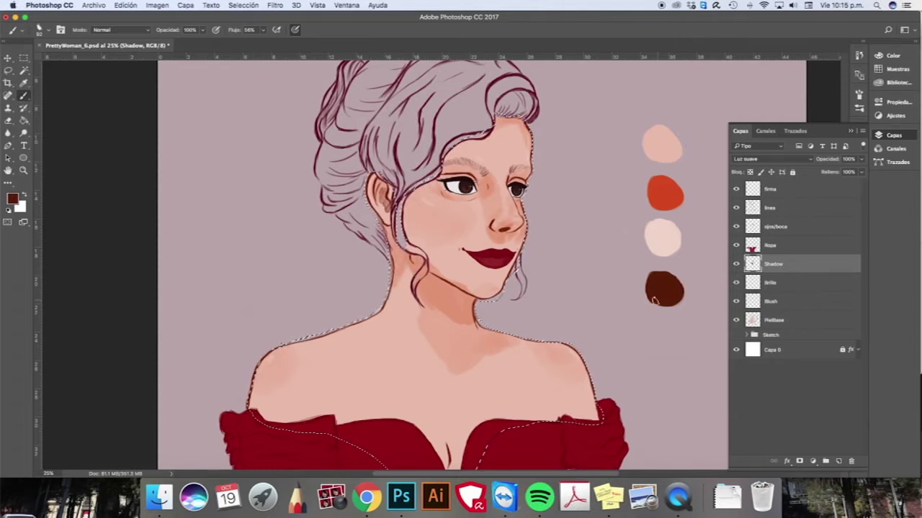
# - Choose a darker brown and deepen the face shadows, enlarging the brush to 125 px for the side of the face
pyautogui.click(13, 198)
pyautogui.click(282, 285)
pyautogui.click(389, 191)
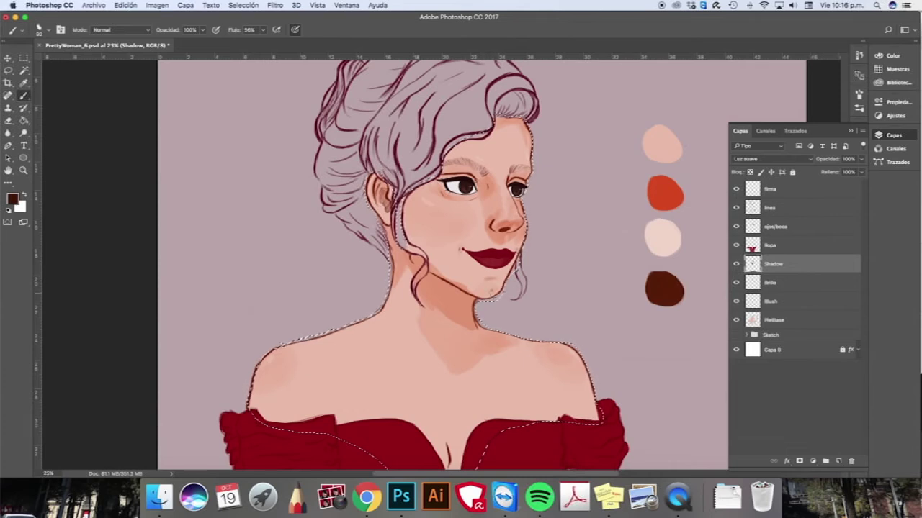
pyautogui.rightClick(427, 202)
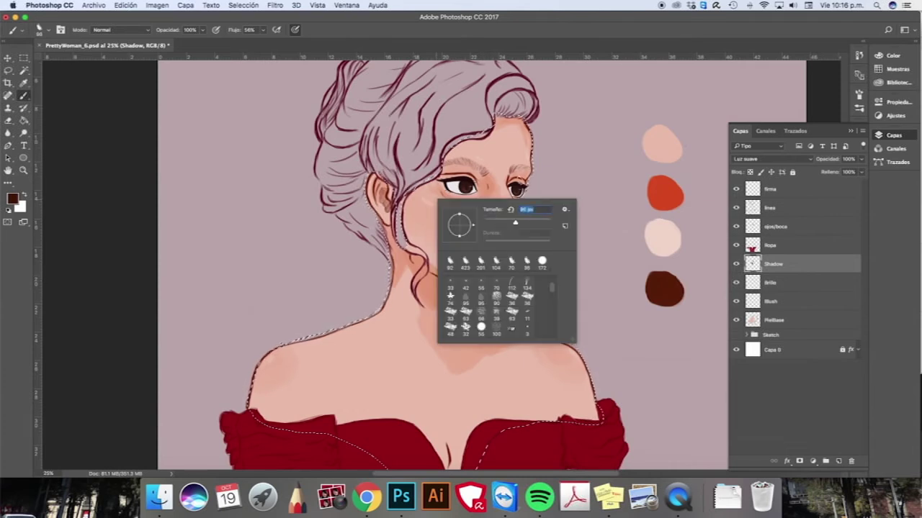
pyautogui.press('Return')
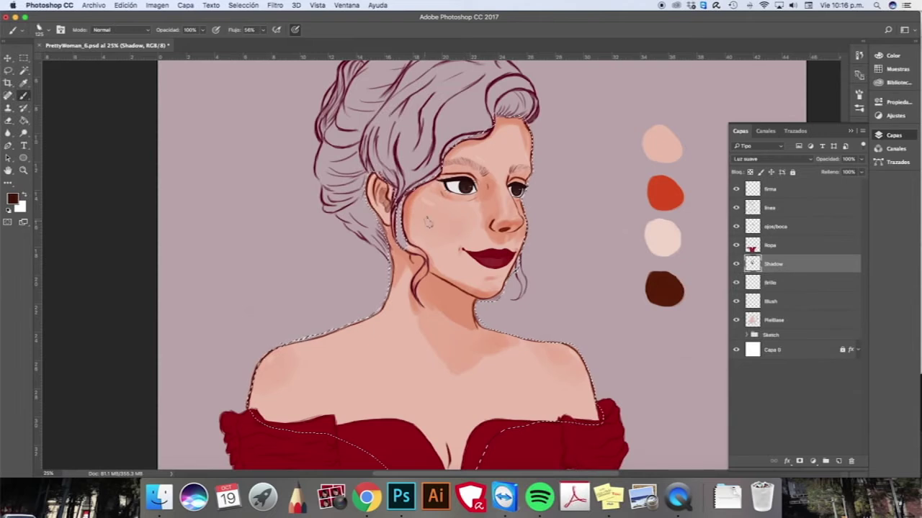
# - Resize the brush and shade the cleavage above the dress neckline
pyautogui.rightClick(576, 324)
pyautogui.press('Escape')
pyautogui.scroll(-5, 576, 322)
pyautogui.rightClick(474, 321)
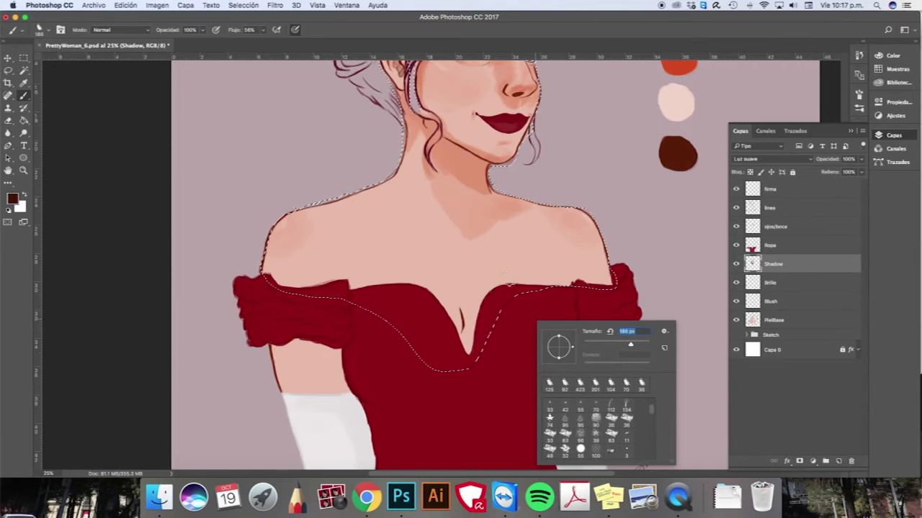
pyautogui.rightClick(506, 280)
pyautogui.moveTo(461, 300)
pyautogui.mouseDown()
pyautogui.moveTo(466, 341)
pyautogui.moveTo(468, 322)
pyautogui.moveTo(458, 349)
pyautogui.moveTo(475, 304)
pyautogui.moveTo(465, 338)
pyautogui.moveTo(442, 292)
pyautogui.moveTo(476, 321)
pyautogui.moveTo(468, 310)
pyautogui.mouseUp()
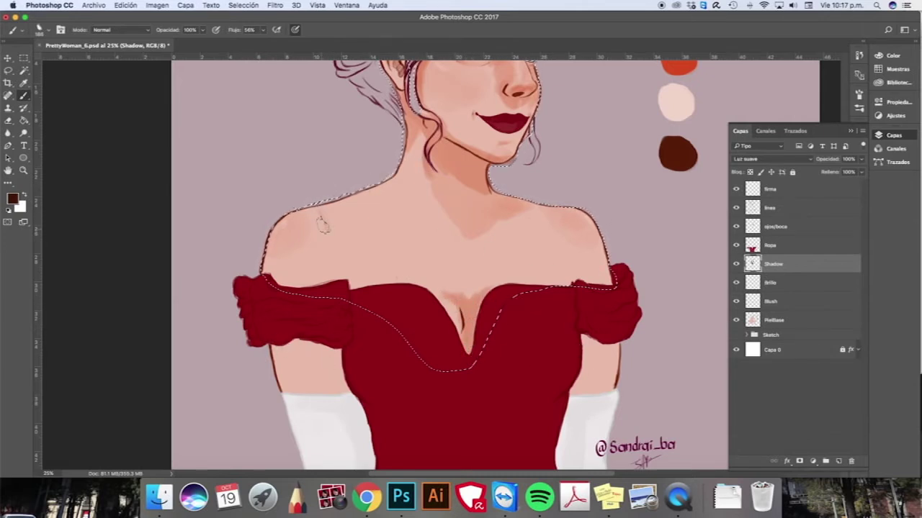
# - Paint shadows along the collarbones and soften them with the eraser at 35% opacity and 22% flow
pyautogui.moveTo(347, 215); pyautogui.dragTo(417, 217)
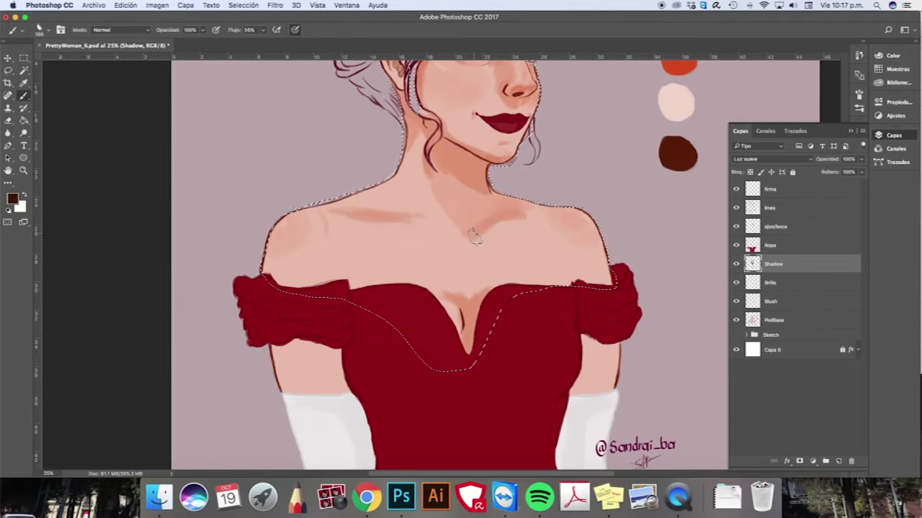
pyautogui.moveTo(344, 224)
pyautogui.mouseDown()
pyautogui.moveTo(432, 236)
pyautogui.moveTo(473, 227)
pyautogui.mouseUp()
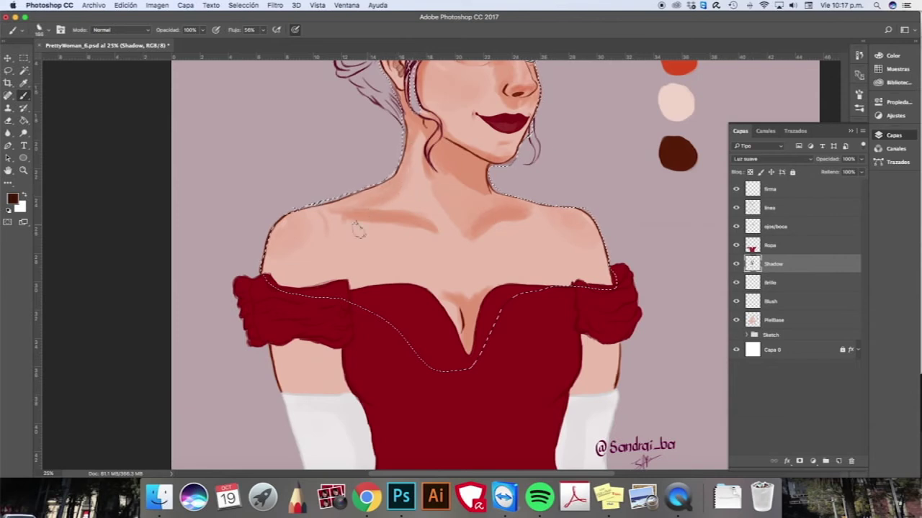
pyautogui.press('e')
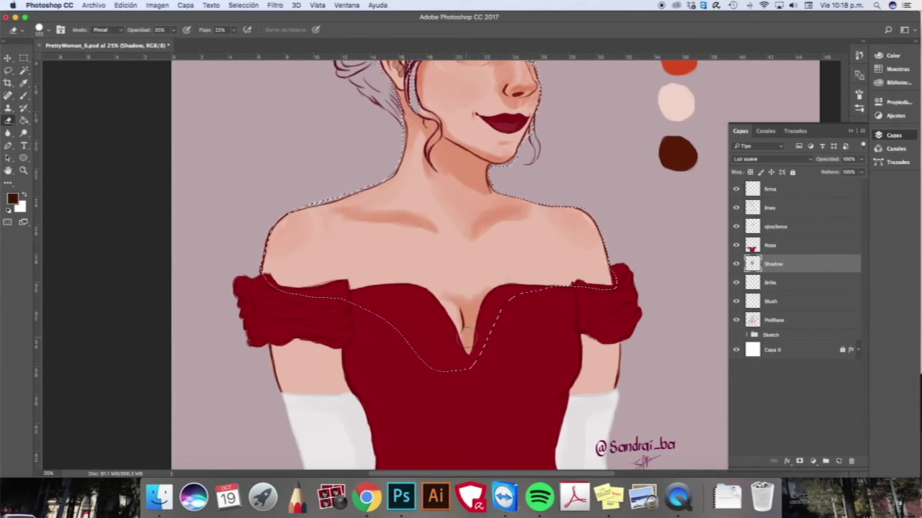
# - Deselect the skin area and paint dark shadows on both upper arms between the sleeves and gloves
pyautogui.press('b')
pyautogui.hotkey('ctrl', 'd')
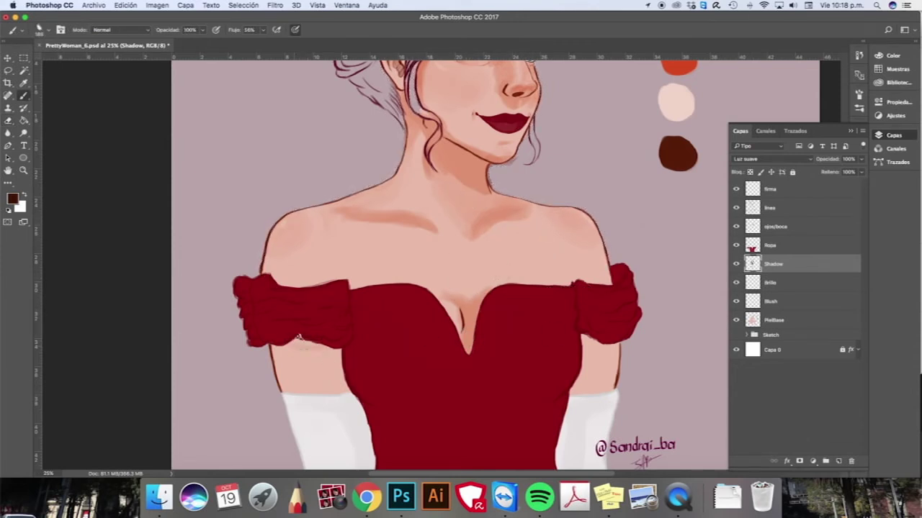
pyautogui.moveTo(335, 374)
pyautogui.mouseDown()
pyautogui.moveTo(325, 345)
pyautogui.moveTo(335, 361)
pyautogui.moveTo(338, 403)
pyautogui.mouseUp()
pyautogui.moveTo(594, 349)
pyautogui.mouseDown()
pyautogui.moveTo(576, 385)
pyautogui.moveTo(591, 340)
pyautogui.moveTo(598, 345)
pyautogui.moveTo(583, 325)
pyautogui.moveTo(588, 391)
pyautogui.mouseUp()
pyautogui.moveTo(587, 344); pyautogui.dragTo(589, 392)
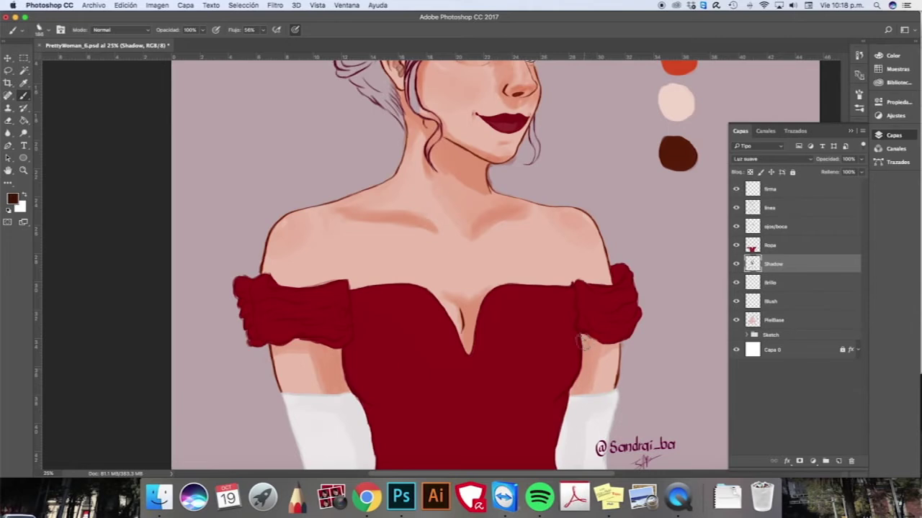
# - Sample the red swatch and add blush to the cheek and shoulders on the Blush layer at 17% brush opacity
pyautogui.scroll(5, 578, 262)
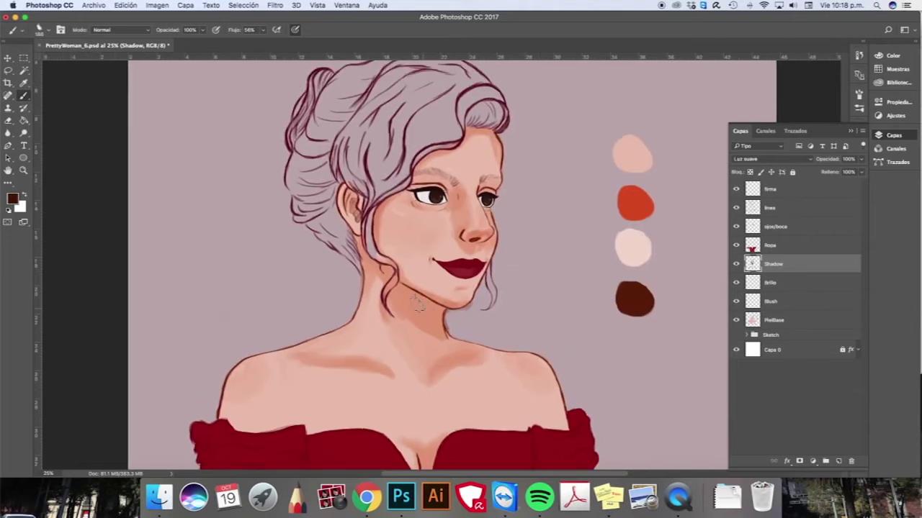
pyautogui.keyDown('alt'); pyautogui.click(632, 190); pyautogui.keyUp('alt')
pyautogui.rightClick(631, 189)
pyautogui.click(689, 207)
pyautogui.moveTo(203, 30); pyautogui.dragTo(165, 41)
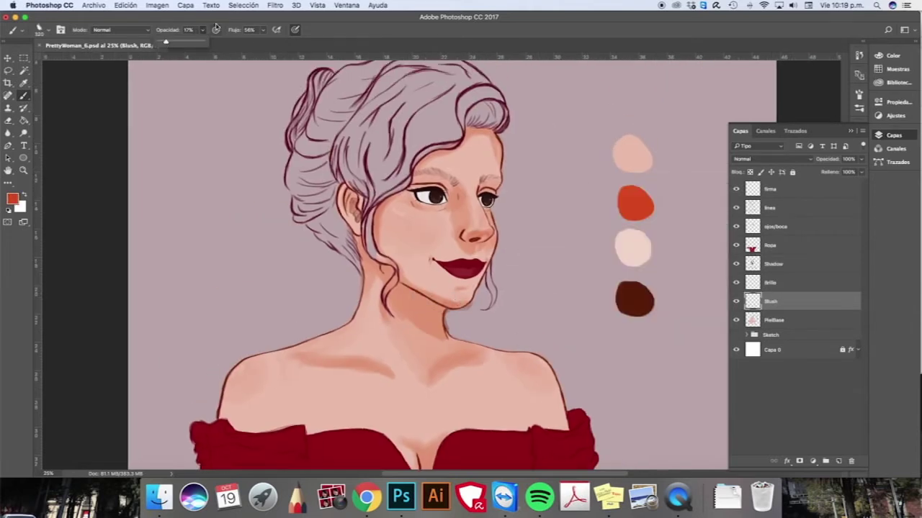
pyautogui.moveTo(393, 219); pyautogui.dragTo(425, 228)
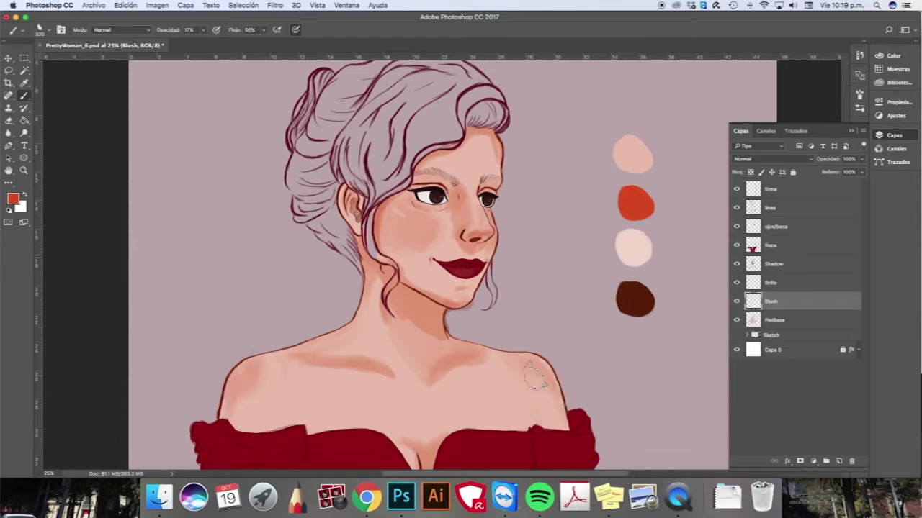
# - Clean up the Shadow layer around the chin with a small eraser at 100% opacity and 100% flow
pyautogui.press('e')
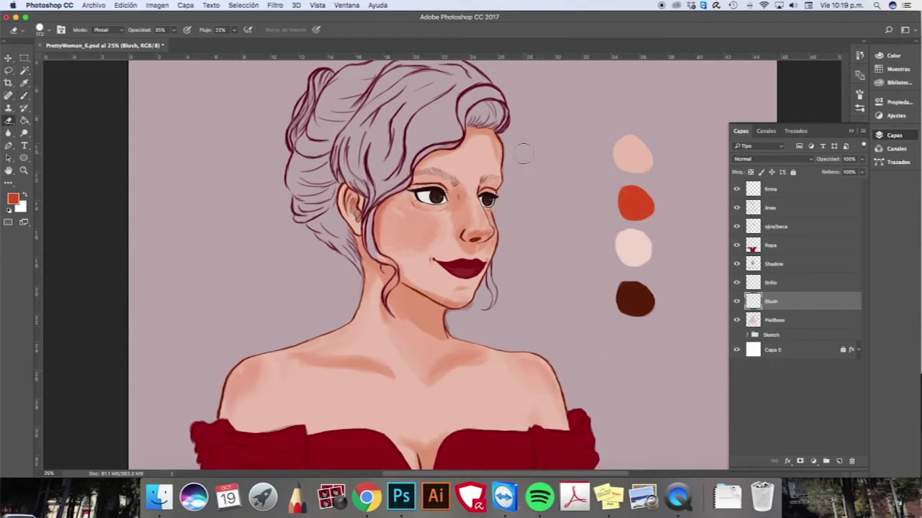
pyautogui.click(784, 267)
pyautogui.click(174, 31)
pyautogui.click(204, 43)
pyautogui.click(234, 30)
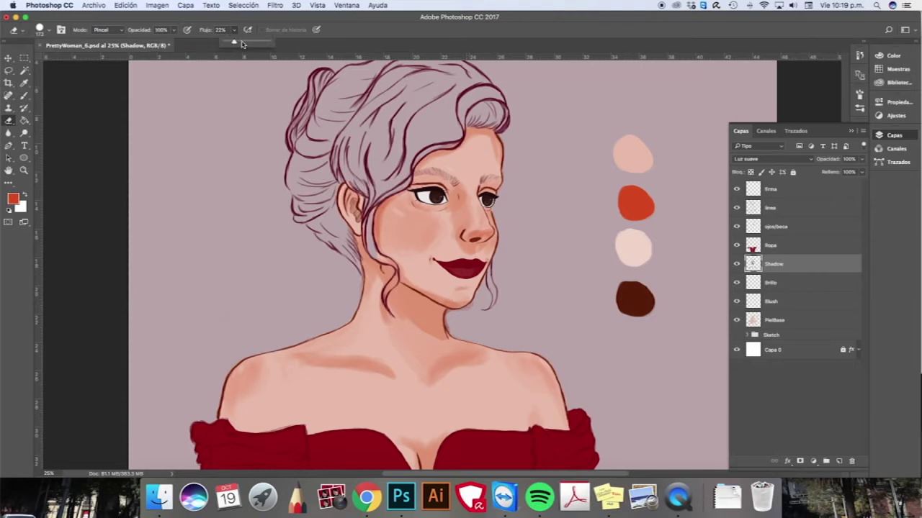
pyautogui.click(272, 43)
pyautogui.rightClick(511, 252)
pyautogui.moveTo(582, 276); pyautogui.dragTo(570, 276)
pyautogui.click(470, 307)
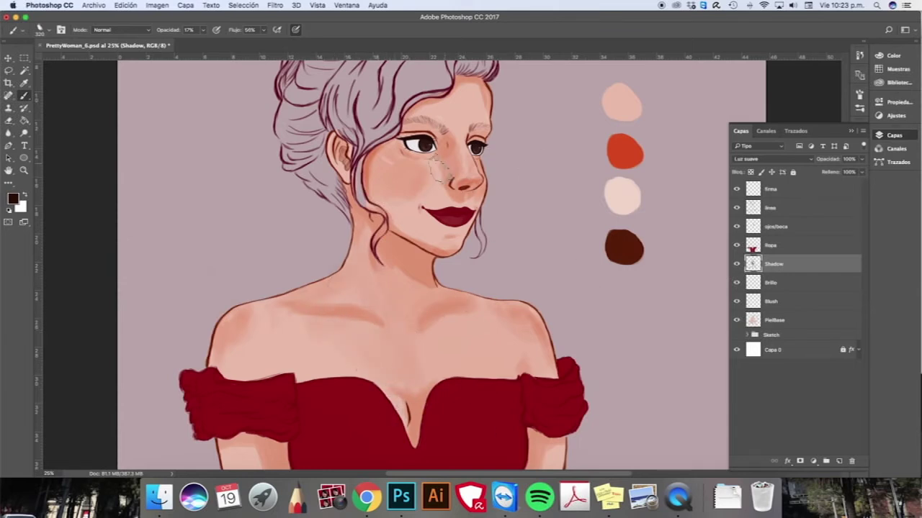
# - Soften the face shadows with a 78 px eraser at 53% opacity and reduced flow, and select the Blush layer
pyautogui.press('e')
pyautogui.rightClick(455, 194)
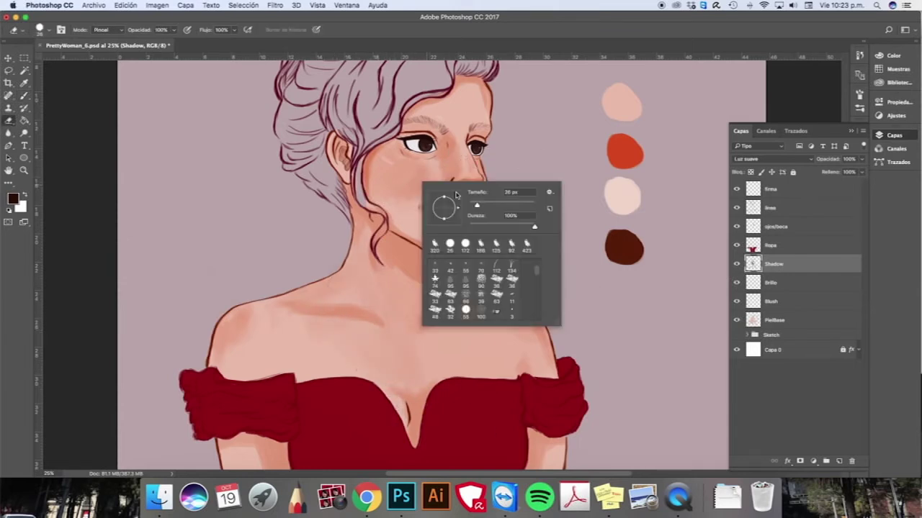
pyautogui.click(495, 206)
pyautogui.press('Return')
pyautogui.click(174, 31)
pyautogui.click(142, 42)
pyautogui.click(234, 31)
pyautogui.click(201, 42)
pyautogui.press('Return')
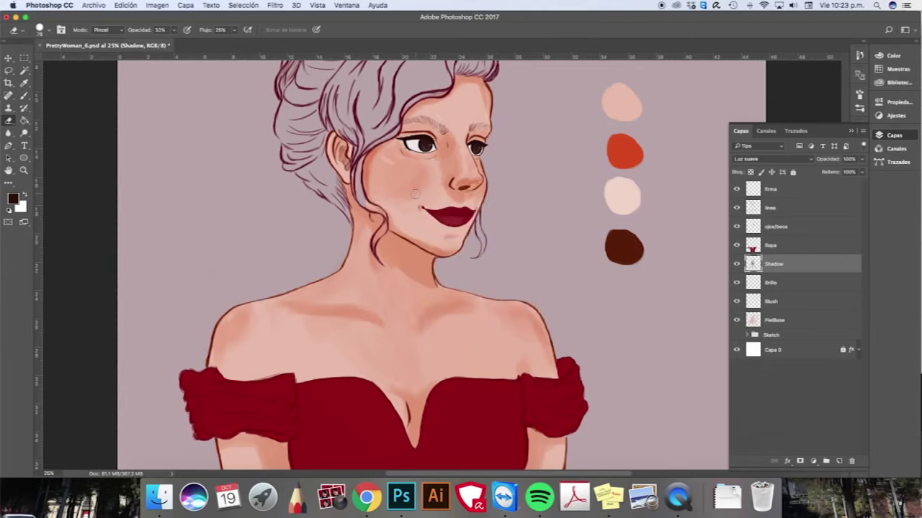
pyautogui.click(781, 302)
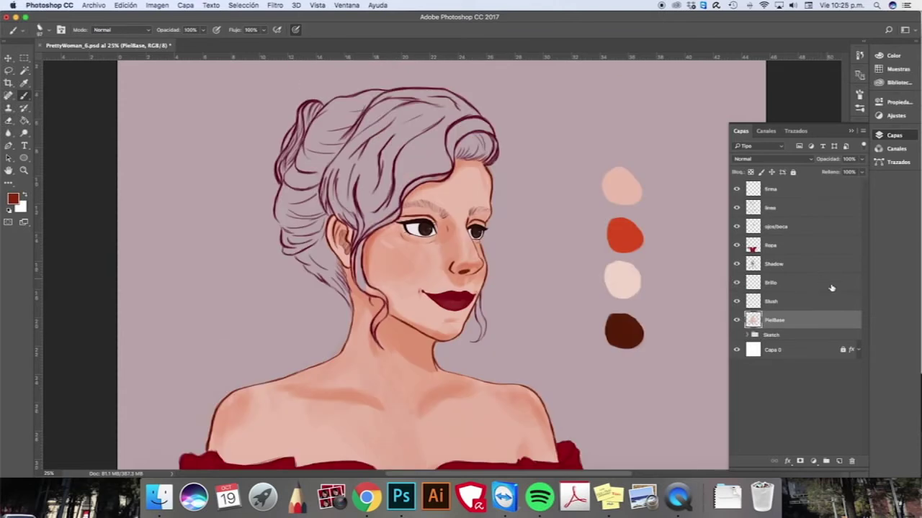
# - Create a new layer named Hair and place it between the Shadow and Ropa layers
pyautogui.click(828, 283)
pyautogui.click(837, 461)
pyautogui.doubleClick(774, 282)
pyautogui.write('Hair')
pyautogui.press('Return')
pyautogui.doubleClick(780, 286)
pyautogui.press('Escape')
pyautogui.press('super+z')
pyautogui.moveTo(777, 285); pyautogui.dragTo(790, 266)
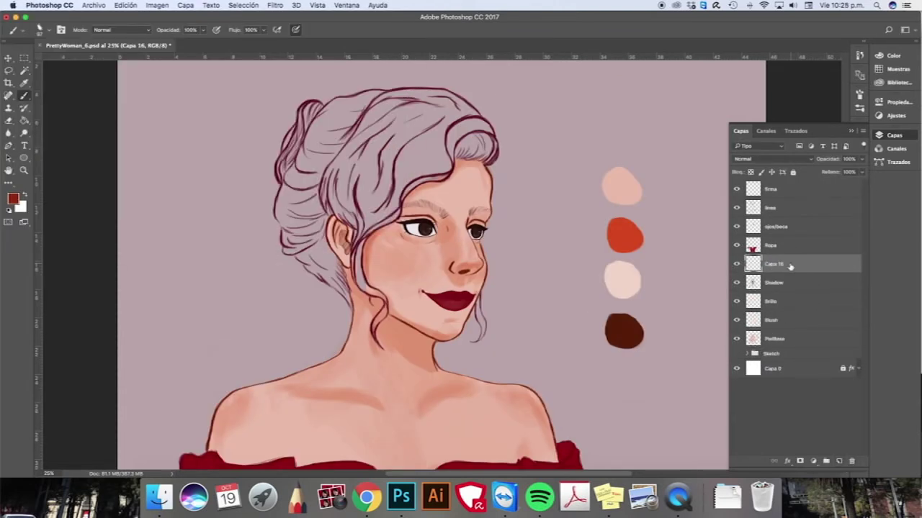
pyautogui.write('Hair')
pyautogui.press('Return')
# - Choose dark reddish browns and paint the two darker hair swatches beside the skin palette
pyautogui.click(12, 199)
pyautogui.click(299, 317)
pyautogui.moveTo(298, 317); pyautogui.dragTo(300, 313)
pyautogui.click(389, 190)
pyautogui.moveTo(551, 189)
pyautogui.mouseDown()
pyautogui.moveTo(558, 197)
pyautogui.moveTo(545, 234)
pyautogui.mouseUp()
pyautogui.click(14, 201)
pyautogui.click(279, 273)
pyautogui.click(389, 191)
# - Choose progressively lighter red-browns and paint two lighter hair swatches above the dark ones
pyautogui.click(14, 202)
pyautogui.click(251, 231)
pyautogui.click(266, 237)
pyautogui.click(414, 189)
pyautogui.moveTo(550, 150); pyautogui.dragTo(553, 153)
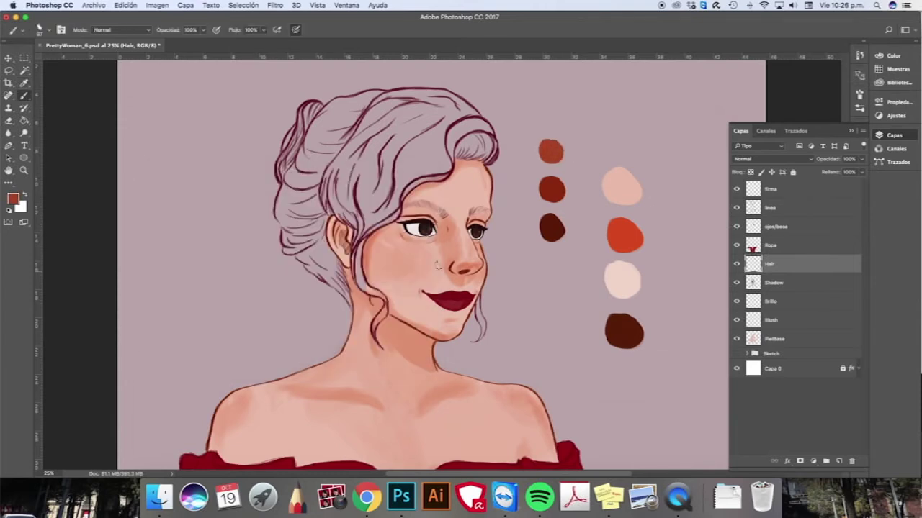
pyautogui.click(13, 199)
pyautogui.click(254, 227)
pyautogui.click(264, 223)
pyautogui.click(255, 224)
pyautogui.click(393, 190)
pyautogui.moveTo(548, 113); pyautogui.dragTo(555, 128)
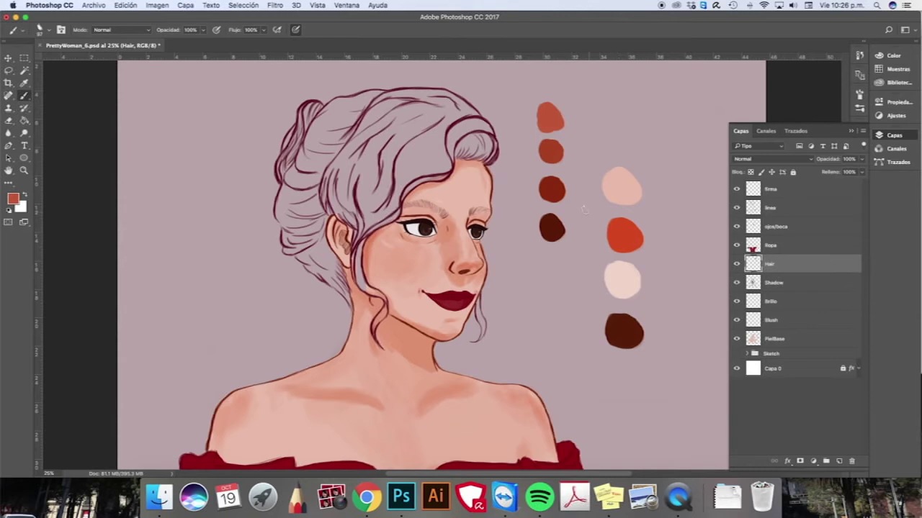
# - Sample the medium red-brown swatch and paint the nape, ear and loose face strands, reducing the brush to 40 px and 20 px
pyautogui.keyDown('alt'); pyautogui.click(553, 185); pyautogui.keyUp('alt')
pyautogui.moveTo(337, 267)
pyautogui.mouseDown()
pyautogui.moveTo(352, 306)
pyautogui.moveTo(343, 292)
pyautogui.mouseUp()
pyautogui.moveTo(306, 265); pyautogui.dragTo(331, 283)
pyautogui.moveTo(316, 270)
pyautogui.mouseDown()
pyautogui.moveTo(350, 306)
pyautogui.moveTo(325, 244)
pyautogui.moveTo(329, 210)
pyautogui.moveTo(354, 227)
pyautogui.moveTo(353, 267)
pyautogui.moveTo(364, 234)
pyautogui.moveTo(395, 210)
pyautogui.moveTo(354, 225)
pyautogui.moveTo(357, 282)
pyautogui.mouseUp()
pyautogui.rightClick(359, 283)
pyautogui.moveTo(423, 303); pyautogui.dragTo(419, 303)
pyautogui.press('Return')
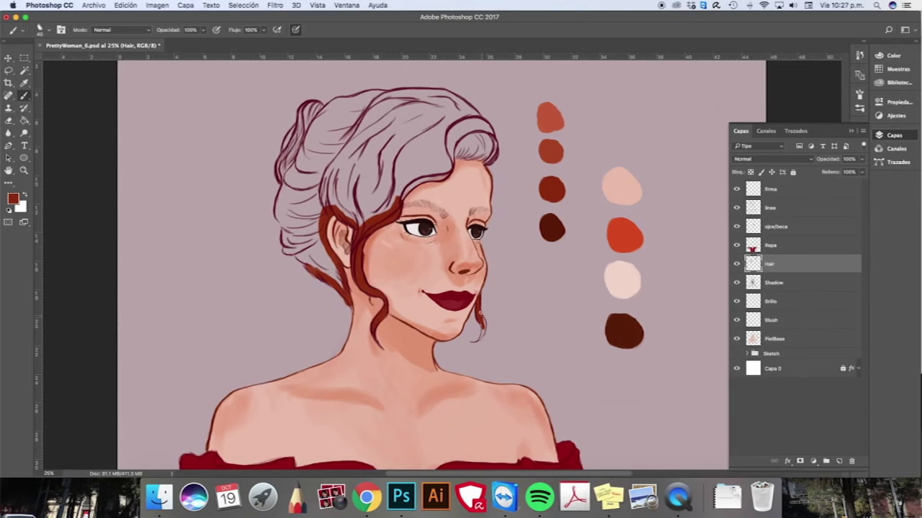
pyautogui.rightClick(465, 294)
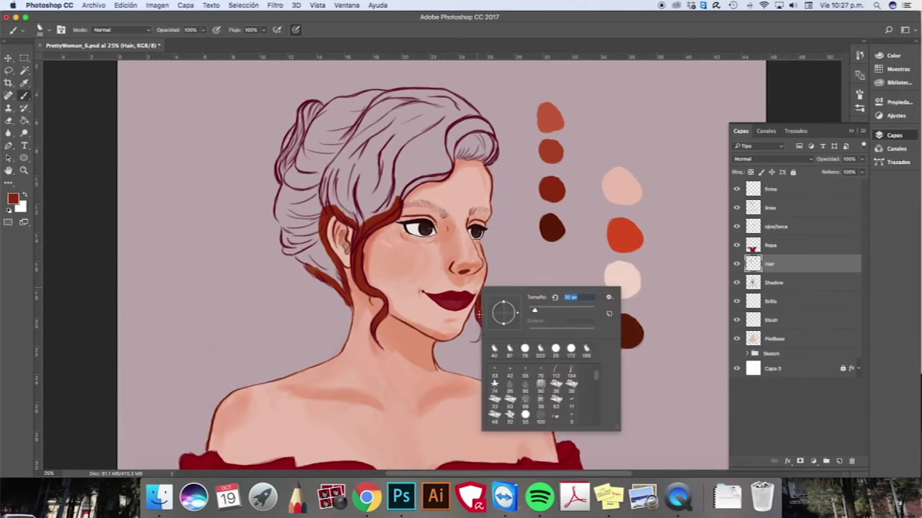
pyautogui.moveTo(479, 314); pyautogui.dragTo(483, 334)
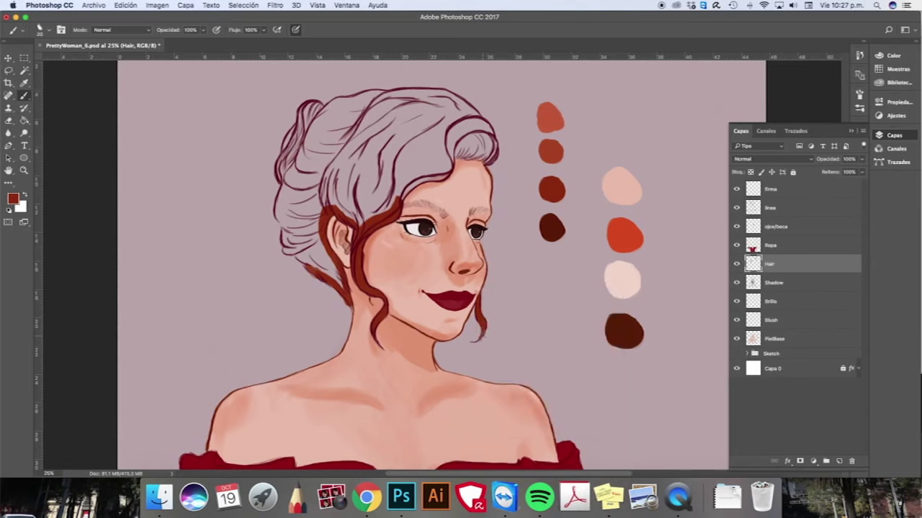
# - Set the eraser to 100% opacity, 100% flow and 40 px, and clean the edges of the painted strands
pyautogui.press('super+plus')
pyautogui.press('super+plus')
pyautogui.press('super+minus')
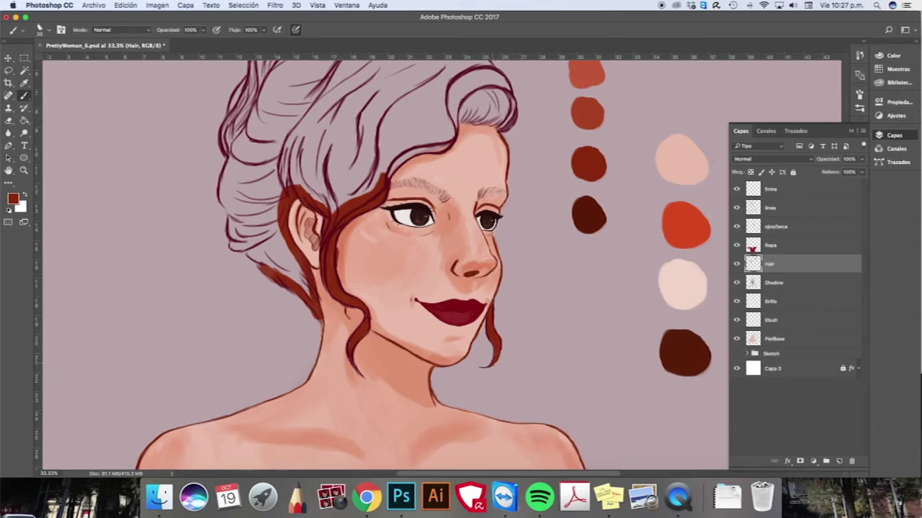
pyautogui.press('e')
pyautogui.press('0')
pyautogui.hotkey('shift', '0')
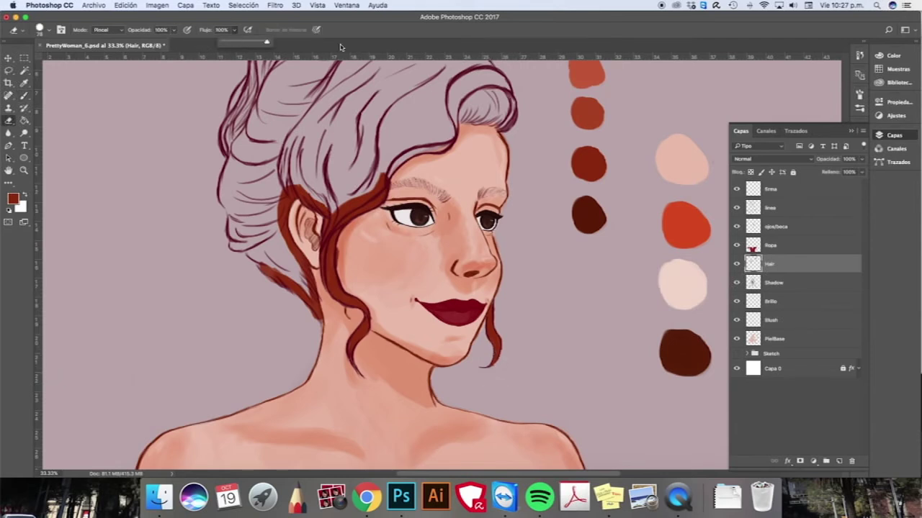
pyautogui.rightClick(511, 355)
pyautogui.click(511, 356)
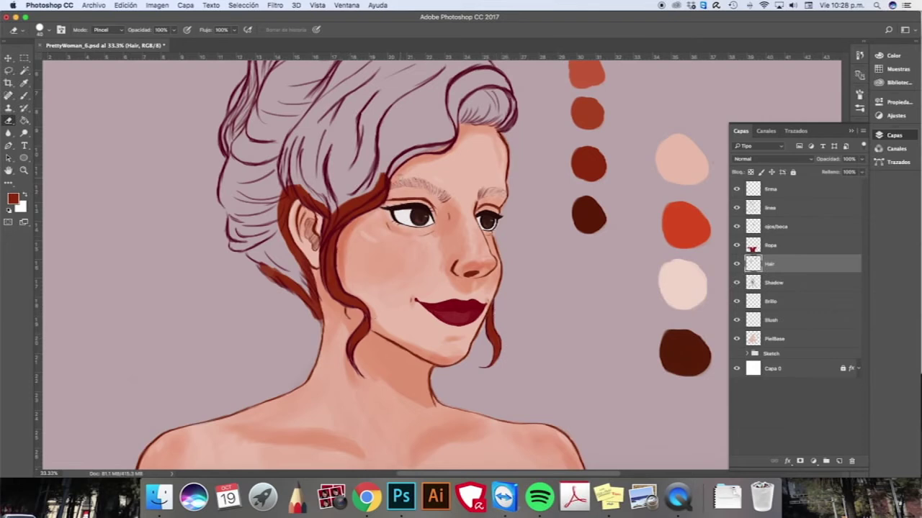
# - Enlarge the brush to 107 px and paint the red-brown base along the inner edges of the updo
pyautogui.scroll(3, 470, 77)
pyautogui.press('b')
pyautogui.rightClick(499, 240)
pyautogui.click(504, 247)
pyautogui.moveTo(406, 237)
pyautogui.mouseDown()
pyautogui.moveTo(381, 271)
pyautogui.moveTo(402, 242)
pyautogui.moveTo(439, 234)
pyautogui.moveTo(455, 195)
pyautogui.moveTo(463, 206)
pyautogui.moveTo(512, 204)
pyautogui.moveTo(505, 169)
pyautogui.moveTo(473, 139)
pyautogui.moveTo(418, 121)
pyautogui.moveTo(358, 133)
pyautogui.moveTo(337, 184)
pyautogui.mouseUp()
pyautogui.moveTo(507, 203)
pyautogui.mouseDown()
pyautogui.moveTo(456, 134)
pyautogui.moveTo(391, 137)
pyautogui.moveTo(352, 171)
pyautogui.mouseUp()
pyautogui.moveTo(276, 355)
pyautogui.mouseDown()
pyautogui.moveTo(236, 332)
pyautogui.moveTo(224, 281)
pyautogui.moveTo(246, 235)
pyautogui.moveTo(230, 238)
pyautogui.moveTo(228, 216)
pyautogui.moveTo(260, 149)
pyautogui.moveTo(369, 129)
pyautogui.moveTo(339, 143)
pyautogui.mouseUp()
pyautogui.moveTo(308, 382)
pyautogui.mouseDown()
pyautogui.moveTo(283, 357)
pyautogui.moveTo(281, 317)
pyautogui.mouseUp()
# - Lasso the unpainted interior of the updo, fill it with the red-brown base colour and deselect
pyautogui.press('l')
pyautogui.moveTo(361, 283)
pyautogui.mouseDown()
pyautogui.moveTo(339, 303)
pyautogui.moveTo(470, 198)
pyautogui.moveTo(442, 144)
pyautogui.moveTo(275, 159)
pyautogui.moveTo(237, 227)
pyautogui.moveTo(235, 291)
pyautogui.moveTo(267, 355)
pyautogui.moveTo(292, 288)
pyautogui.mouseUp()
pyautogui.moveTo(436, 229)
pyautogui.mouseDown()
pyautogui.moveTo(478, 189)
pyautogui.moveTo(481, 199)
pyautogui.moveTo(432, 133)
pyautogui.moveTo(295, 150)
pyautogui.moveTo(236, 231)
pyautogui.moveTo(235, 298)
pyautogui.moveTo(272, 338)
pyautogui.mouseUp()
pyautogui.press('g')
pyautogui.click(407, 218)
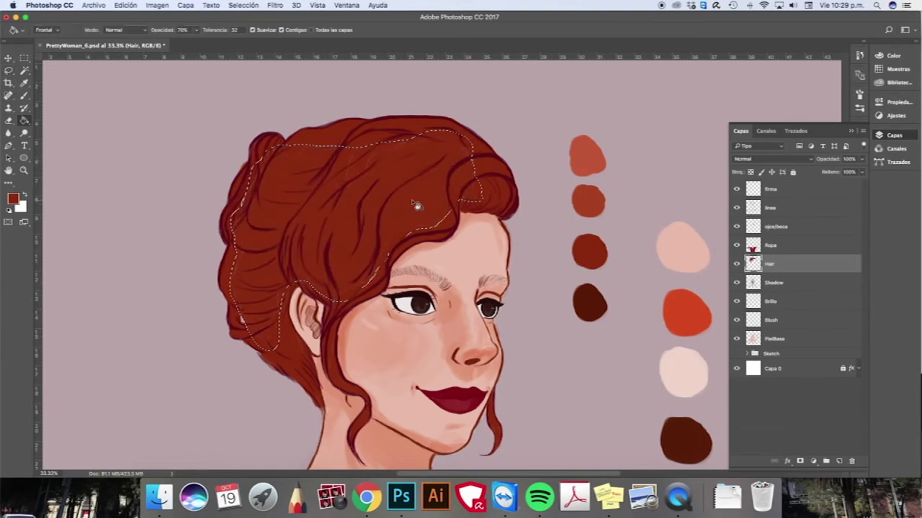
pyautogui.press('super+d')
# - Set the brush to 84 px, sample the darkest hair swatch and add a layer named shadow above Hair
pyautogui.press('b')
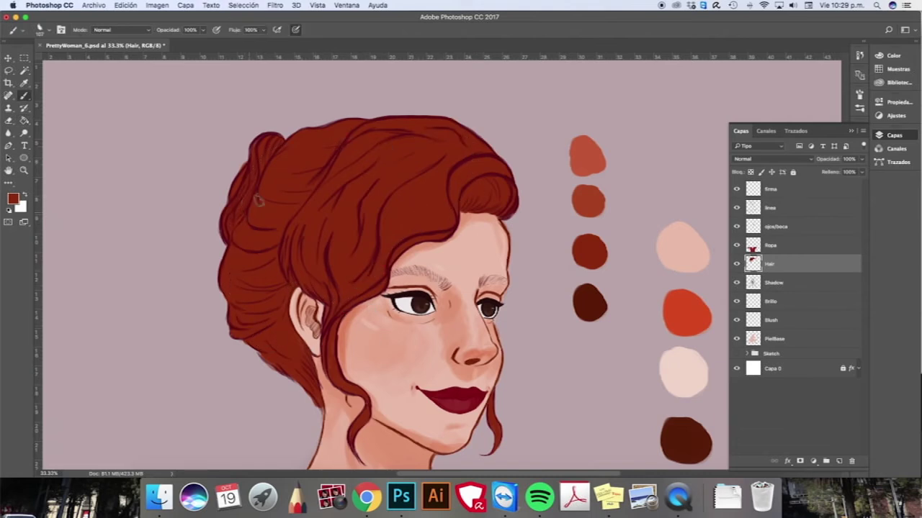
pyautogui.rightClick(623, 267)
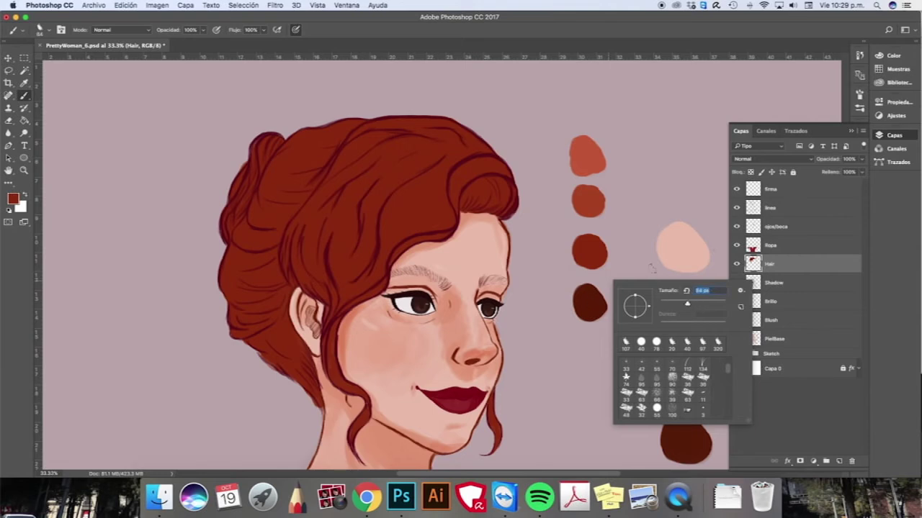
pyautogui.press('Return')
pyautogui.keyDown('alt'); pyautogui.click(590, 301); pyautogui.keyUp('alt')
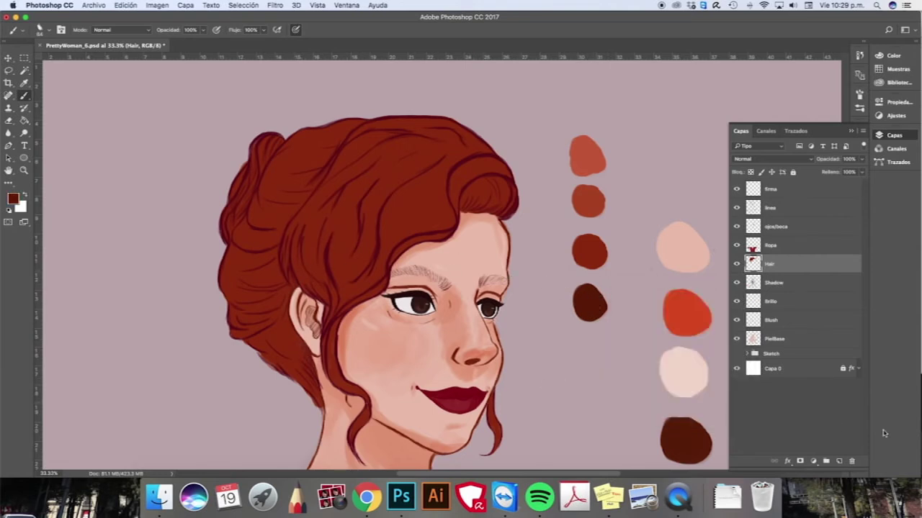
pyautogui.click(839, 461)
pyautogui.doubleClick(771, 263)
pyautogui.write('shadow')
pyautogui.press('Return')
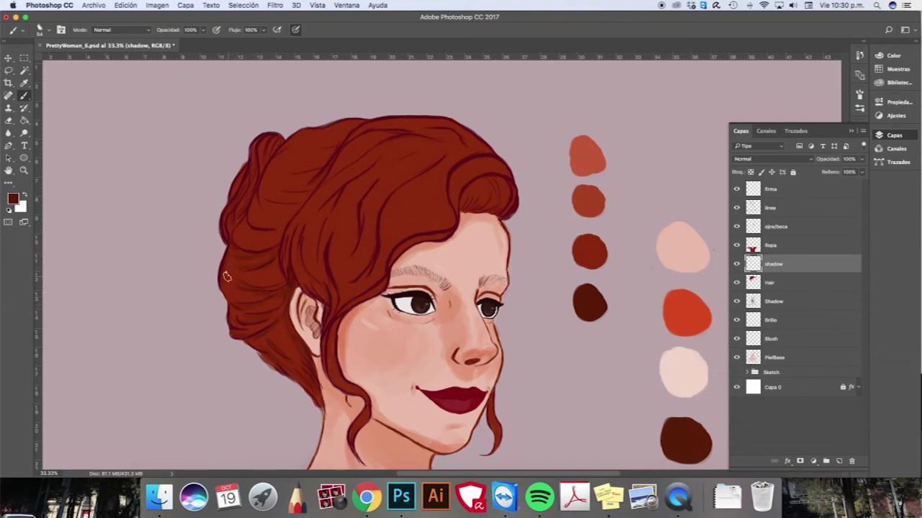
# - Enlarge the brush to 142 px and paint broad dark shadows through the updo
pyautogui.press('super+minus')
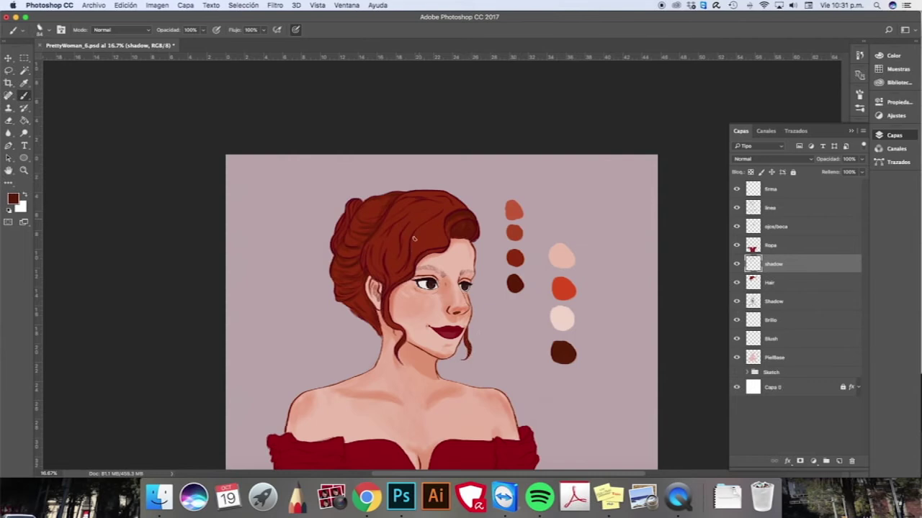
pyautogui.rightClick(409, 259)
pyautogui.moveTo(523, 301); pyautogui.dragTo(537, 301)
pyautogui.click(442, 195)
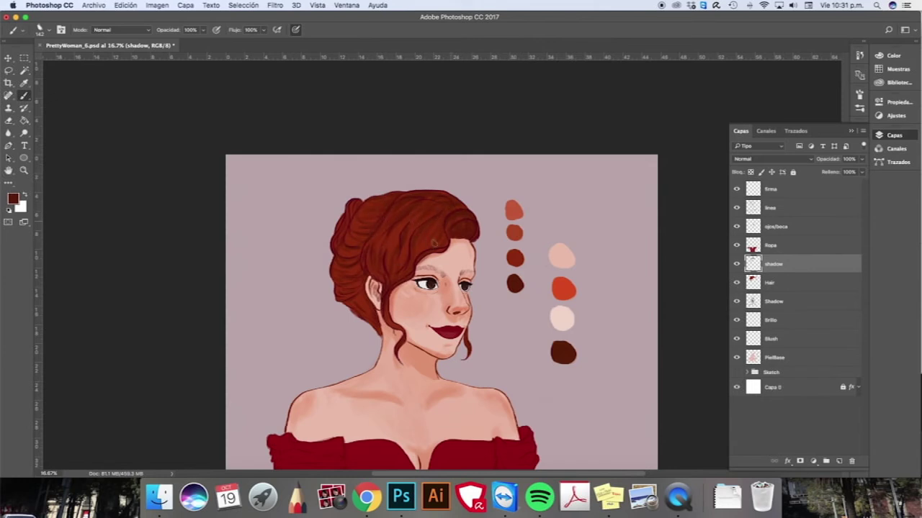
# - Sample a lighter red-brown and paint mid-tone strands over the hair with a smaller brush
pyautogui.keyDown('alt'); pyautogui.click(452, 204); pyautogui.keyUp('alt')
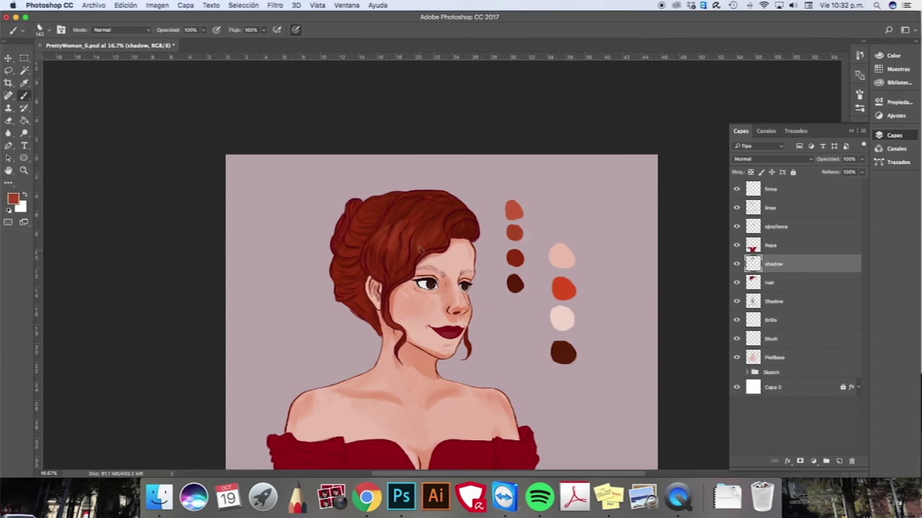
pyautogui.rightClick(470, 210)
pyautogui.click(546, 229)
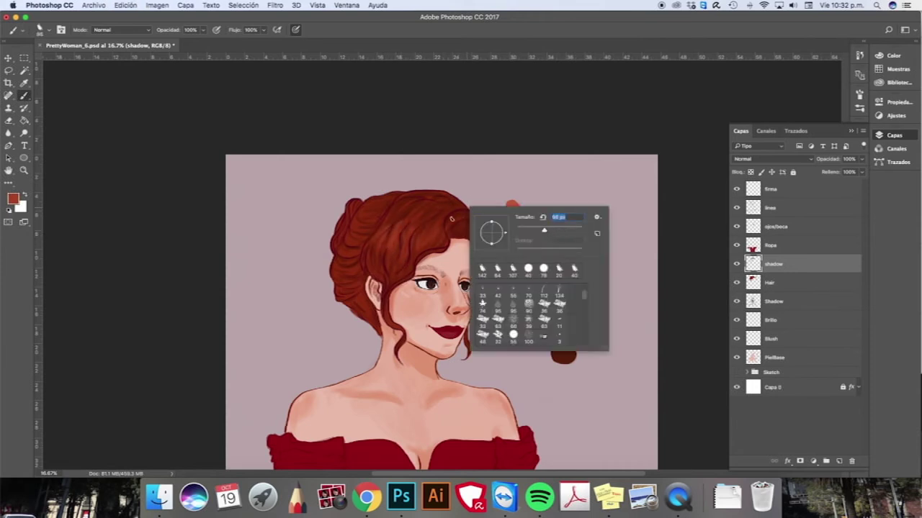
pyautogui.click(454, 221)
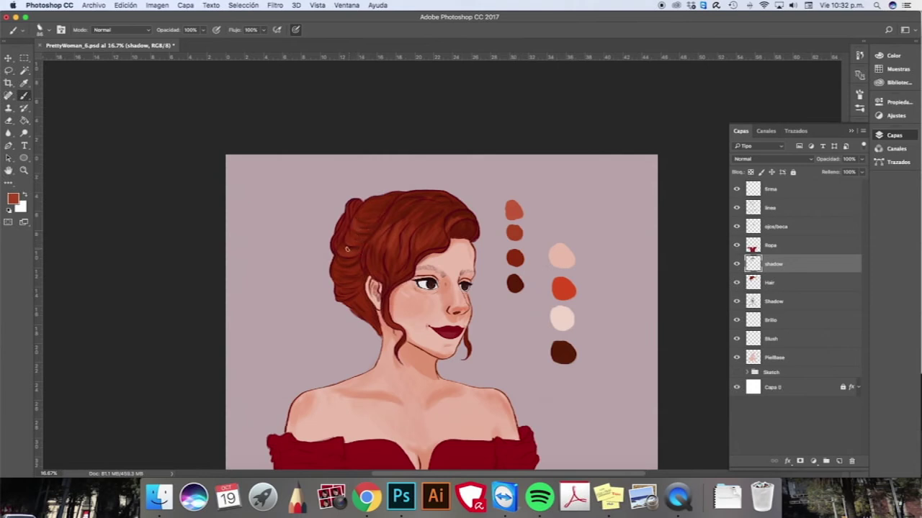
# - Sample the lightest hair swatch and paint fine highlight strands across the updo with a reduced brush
pyautogui.hotkey('ctrl', '-')
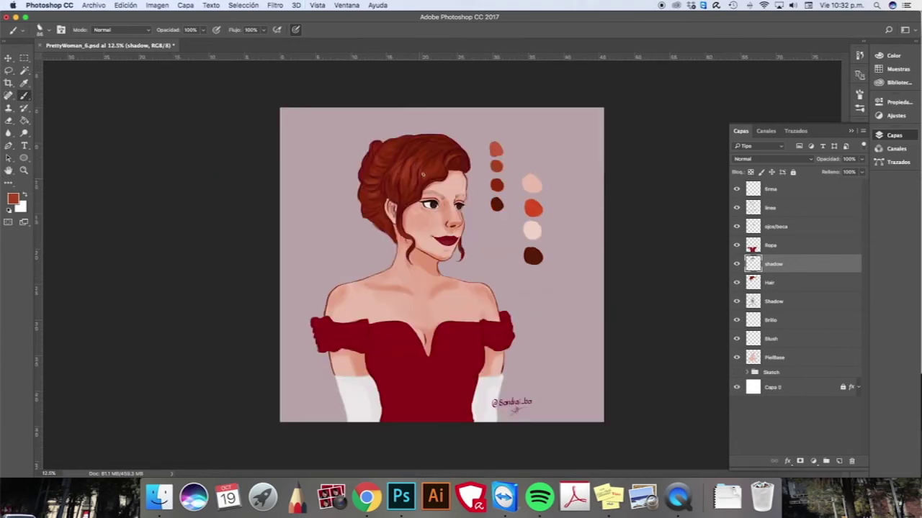
pyautogui.keyDown('alt'); pyautogui.click(497, 149); pyautogui.keyUp('alt')
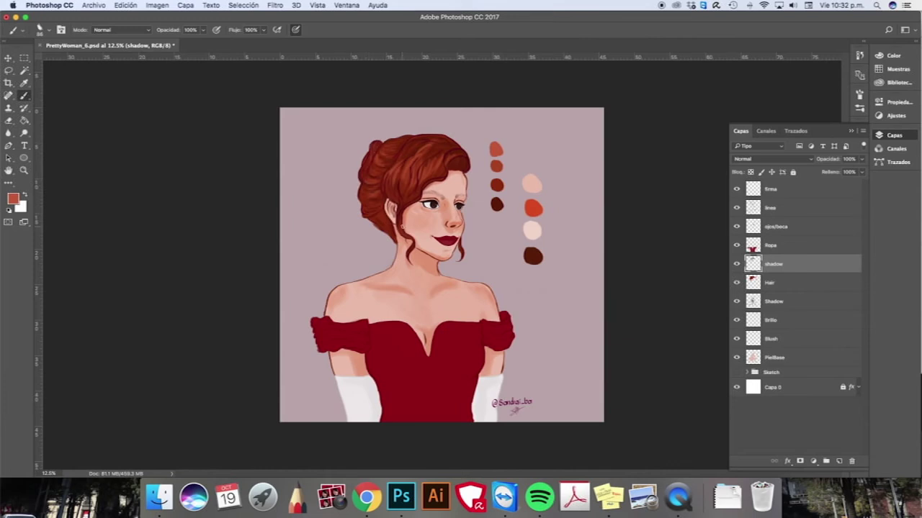
pyautogui.rightClick(479, 226)
pyautogui.moveTo(555, 250)
pyautogui.mouseDown()
pyautogui.moveTo(569, 249)
pyautogui.moveTo(533, 254)
pyautogui.mouseUp()
pyautogui.click(362, 207)
pyautogui.press('super+z')
pyautogui.moveTo(456, 153); pyautogui.dragTo(463, 155)
# - Sample the darkest hair swatch and make the line-art layer active
pyautogui.keyDown('alt'); pyautogui.click(496, 203); pyautogui.keyUp('alt')
pyautogui.keyDown('super'); pyautogui.click(425, 206); pyautogui.keyUp('super')
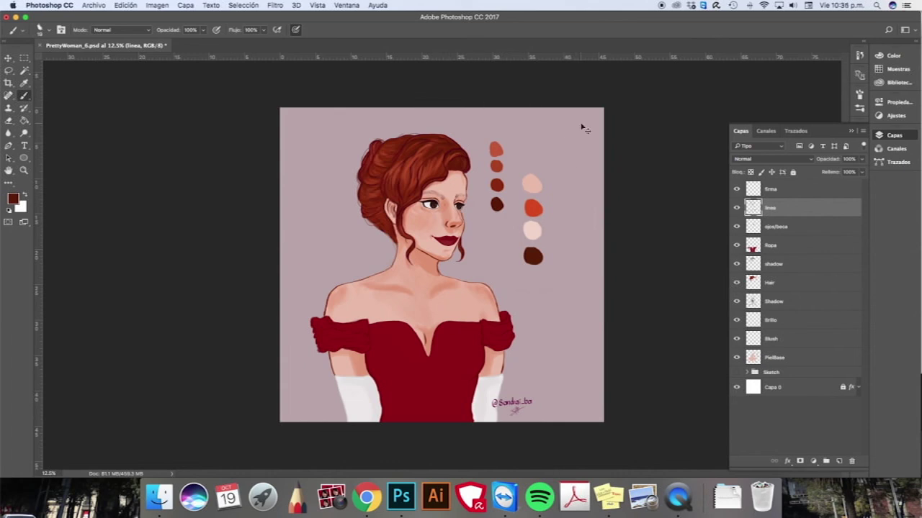
# - Change the background layer's Color Overlay to white at 100% opacity and apply the layer style
pyautogui.doubleClick(844, 389)
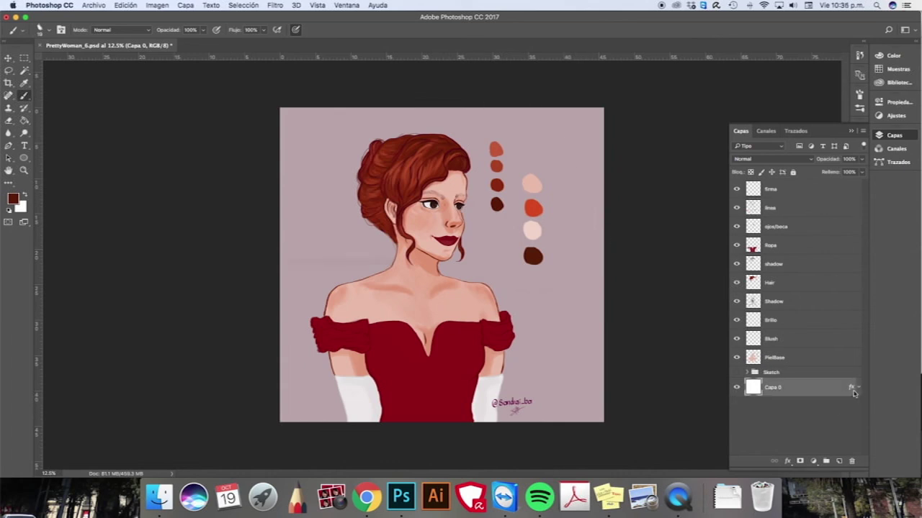
pyautogui.click(45, 145)
pyautogui.click(259, 45)
pyautogui.click(32, 98)
pyautogui.click(262, 95)
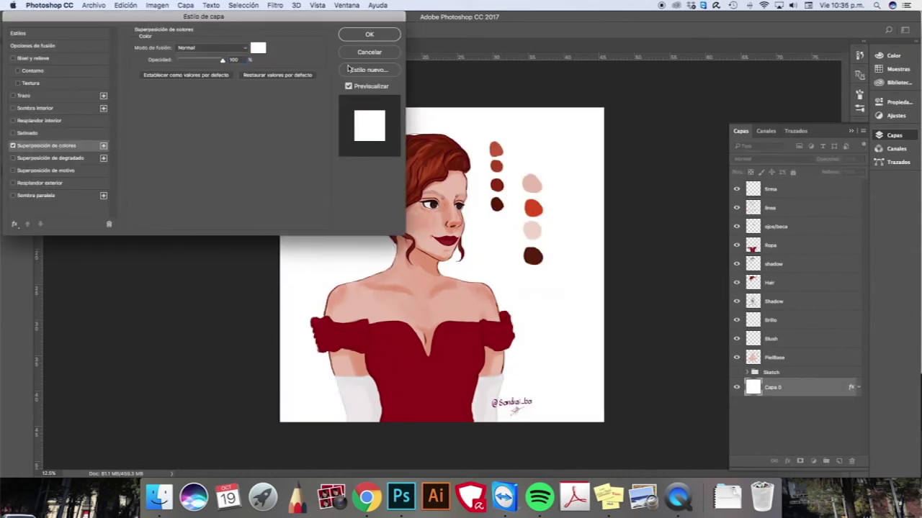
pyautogui.click(368, 34)
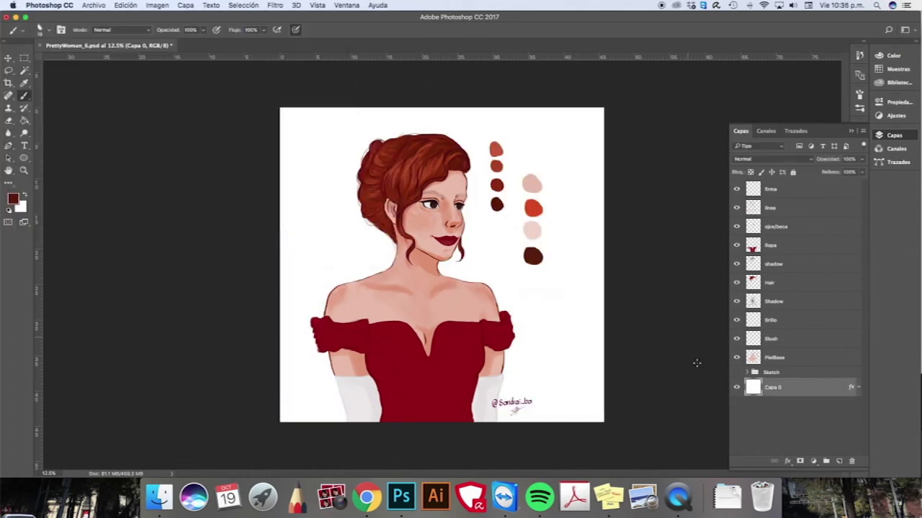
# - Erase the skin swatches from the PielBase layer and the hair swatches from the Hair layer with an enlarged eraser
pyautogui.click(803, 358)
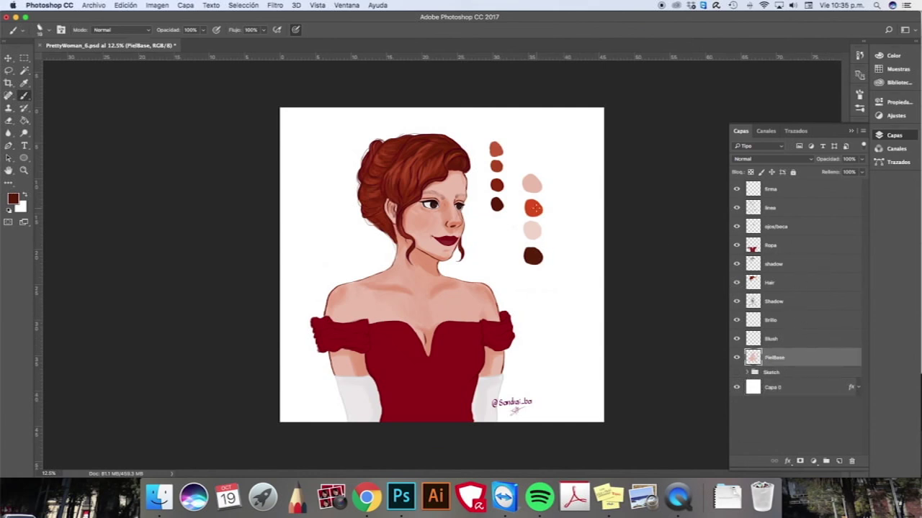
pyautogui.press('e')
pyautogui.rightClick(537, 208)
pyautogui.moveTo(638, 246); pyautogui.dragTo(681, 249)
pyautogui.moveTo(512, 174)
pyautogui.mouseDown()
pyautogui.moveTo(541, 263)
pyautogui.moveTo(529, 213)
pyautogui.mouseUp()
pyautogui.click(781, 283)
pyautogui.moveTo(496, 144)
pyautogui.mouseDown()
pyautogui.moveTo(506, 213)
pyautogui.moveTo(492, 170)
pyautogui.moveTo(528, 230)
pyautogui.mouseUp()
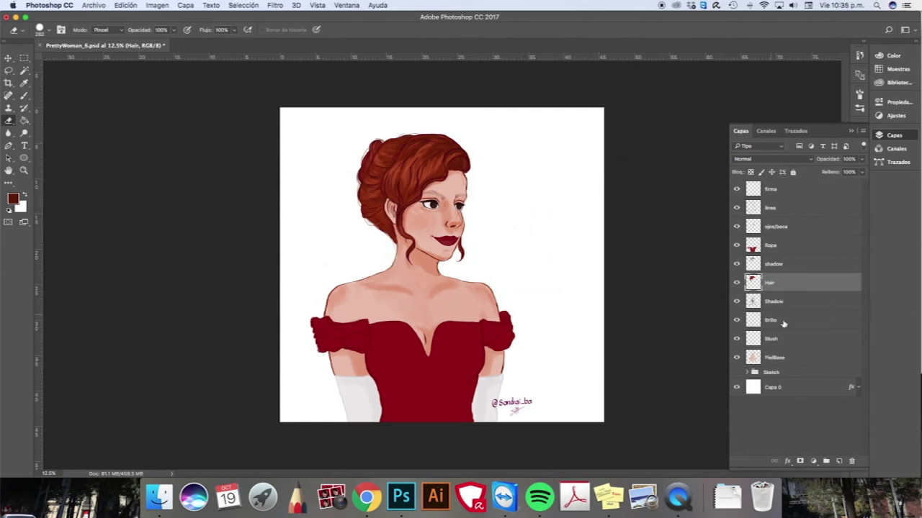
# - Add a new layer and place it directly beneath the PielBase layer
pyautogui.click(792, 358)
pyautogui.click(838, 462)
pyautogui.moveTo(795, 359); pyautogui.dragTo(796, 385)
# - Draw a large dark blue filled circle behind the woman's head and shoulders with the Ellipse tool
pyautogui.press('l')
pyautogui.press('m')
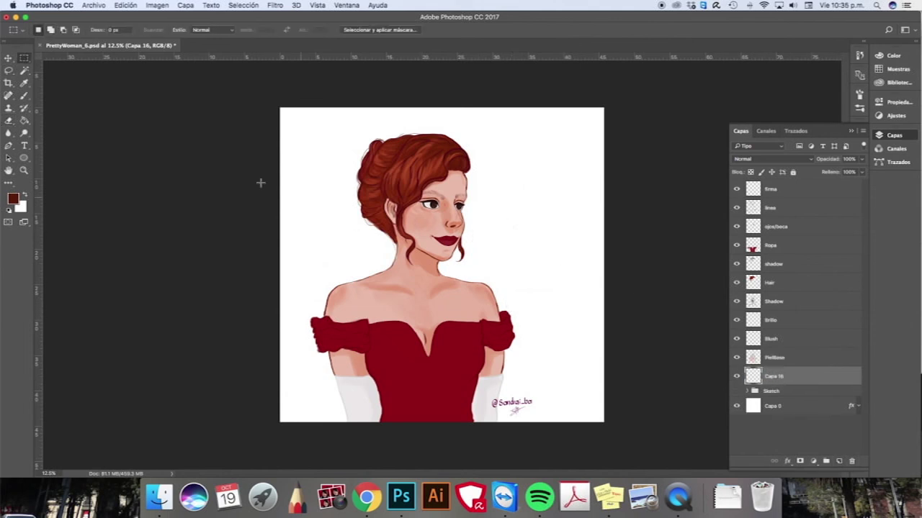
pyautogui.press('u')
pyautogui.click(97, 30)
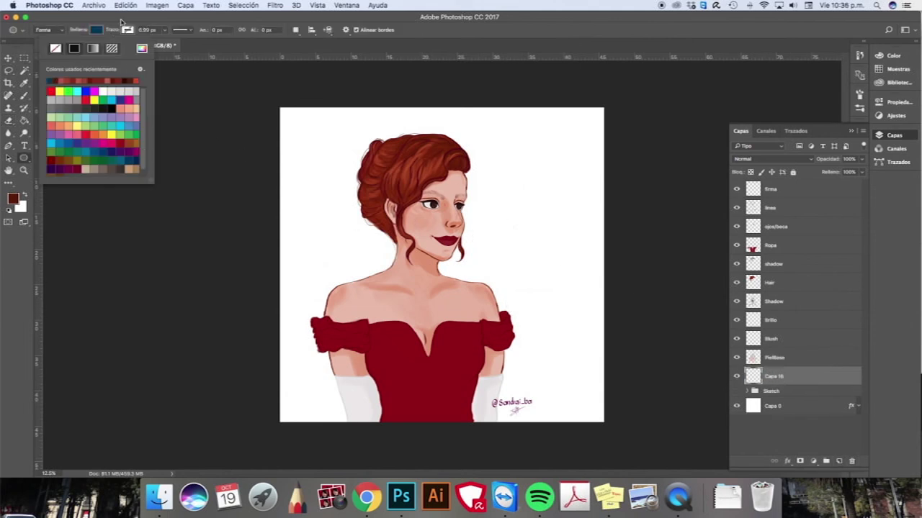
pyautogui.press('Escape')
pyautogui.moveTo(348, 139); pyautogui.dragTo(584, 377)
# - Scale the blue circle down slightly and reposition it behind the head and shoulders
pyautogui.press('v')
pyautogui.moveTo(552, 295); pyautogui.dragTo(564, 253)
pyautogui.hotkey('ctrl', 't')
pyautogui.moveTo(589, 119); pyautogui.dragTo(552, 153)
pyautogui.moveTo(525, 255)
pyautogui.mouseDown()
pyautogui.moveTo(528, 232)
pyautogui.moveTo(530, 248)
pyautogui.mouseUp()
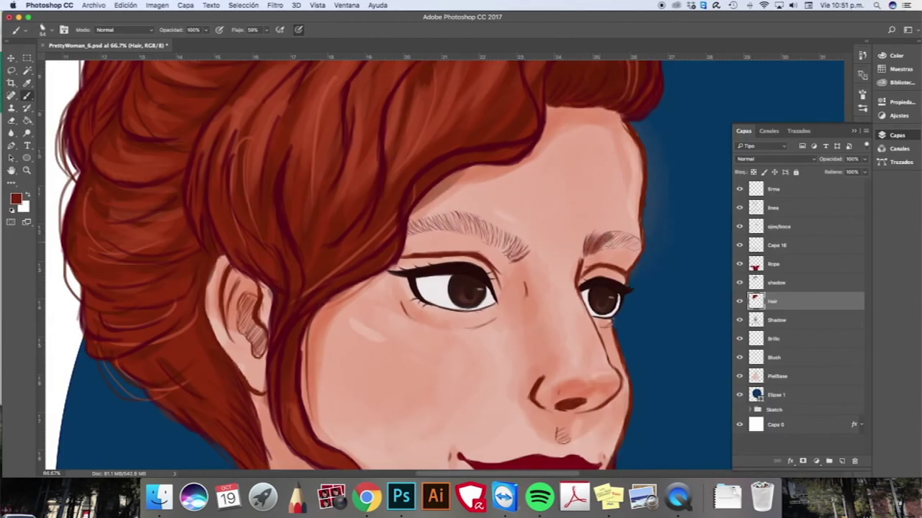
# - Paint both eyebrows solid reddish brown over the sketched hairs on the Hair layer
pyautogui.moveTo(608, 244)
pyautogui.mouseDown()
pyautogui.moveTo(638, 239)
pyautogui.moveTo(641, 251)
pyautogui.moveTo(637, 236)
pyautogui.mouseUp()
pyautogui.moveTo(412, 229)
pyautogui.mouseDown()
pyautogui.moveTo(468, 215)
pyautogui.moveTo(482, 223)
pyautogui.mouseUp()
pyautogui.moveTo(517, 252)
pyautogui.mouseDown()
pyautogui.moveTo(484, 221)
pyautogui.moveTo(508, 240)
pyautogui.moveTo(448, 222)
pyautogui.moveTo(470, 223)
pyautogui.moveTo(457, 217)
pyautogui.moveTo(486, 232)
pyautogui.moveTo(431, 221)
pyautogui.moveTo(446, 224)
pyautogui.moveTo(409, 230)
pyautogui.moveTo(503, 237)
pyautogui.moveTo(457, 219)
pyautogui.moveTo(406, 228)
pyautogui.moveTo(528, 237)
pyautogui.moveTo(507, 243)
pyautogui.moveTo(431, 225)
pyautogui.moveTo(408, 231)
pyautogui.moveTo(470, 220)
pyautogui.moveTo(513, 256)
pyautogui.mouseUp()
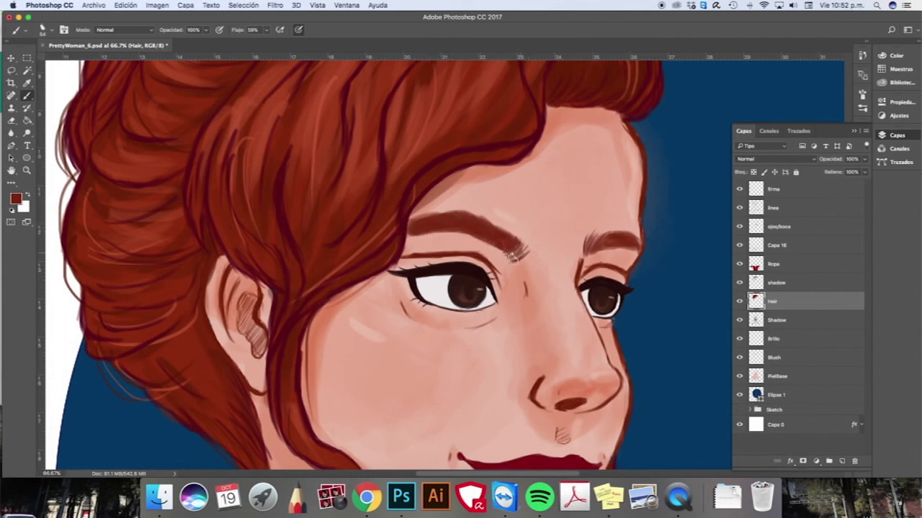
pyautogui.press('super+minus')
pyautogui.press('super+minus')
pyautogui.press('super+minus')
pyautogui.press('super+minus')
pyautogui.press('super+minus')
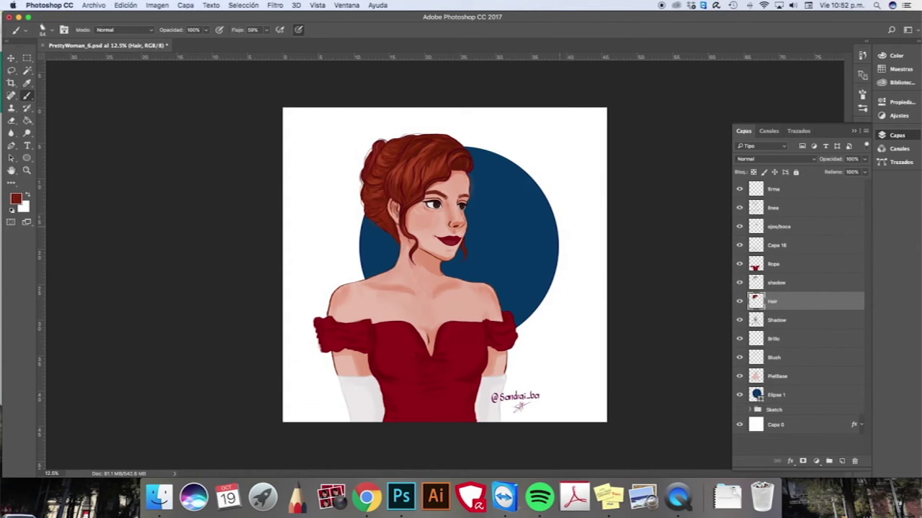